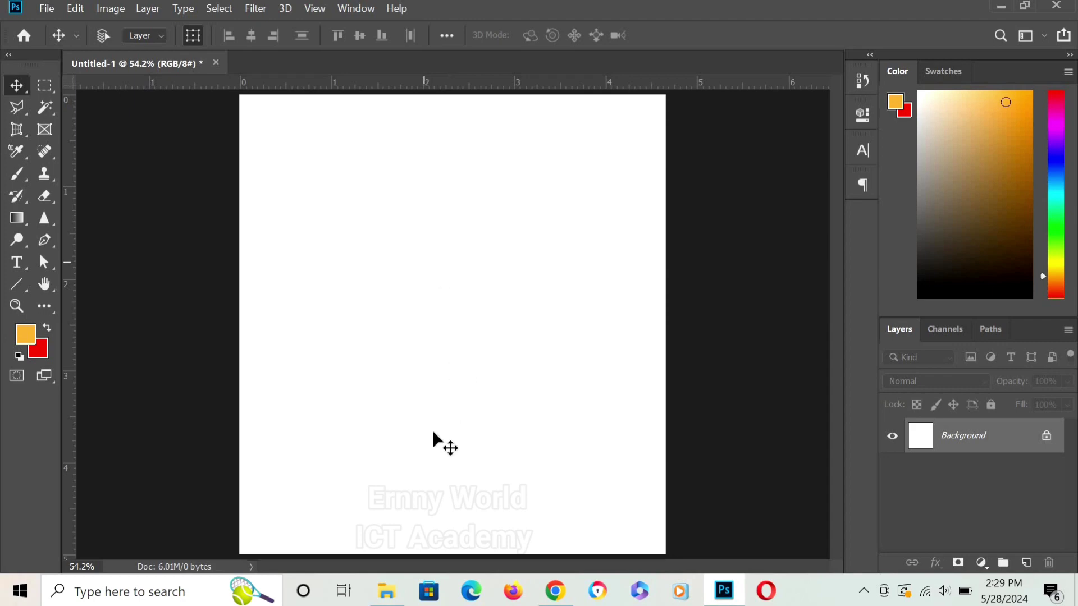
Place the smiling-woman-on-yellow photo and scale it down into the page's lower-right corner.
click(387, 592)
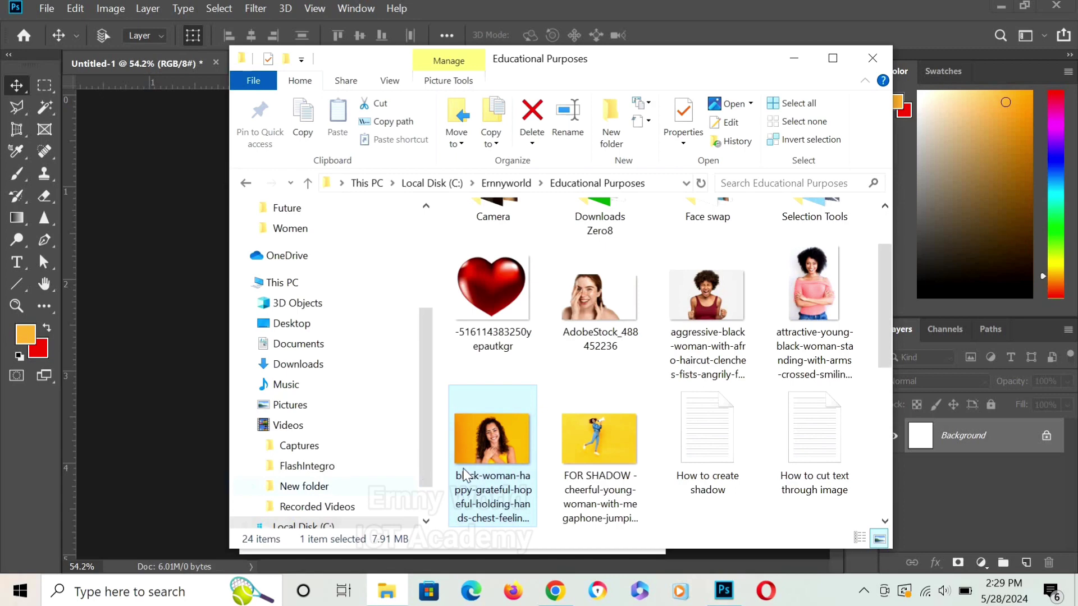
drag(499, 464, 134, 422)
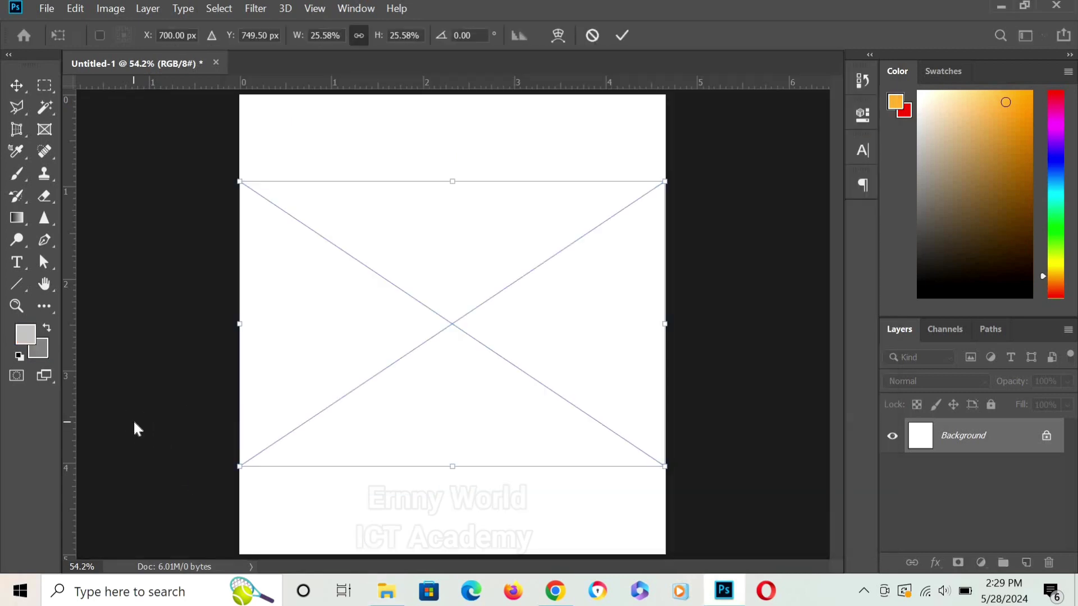
click(619, 35)
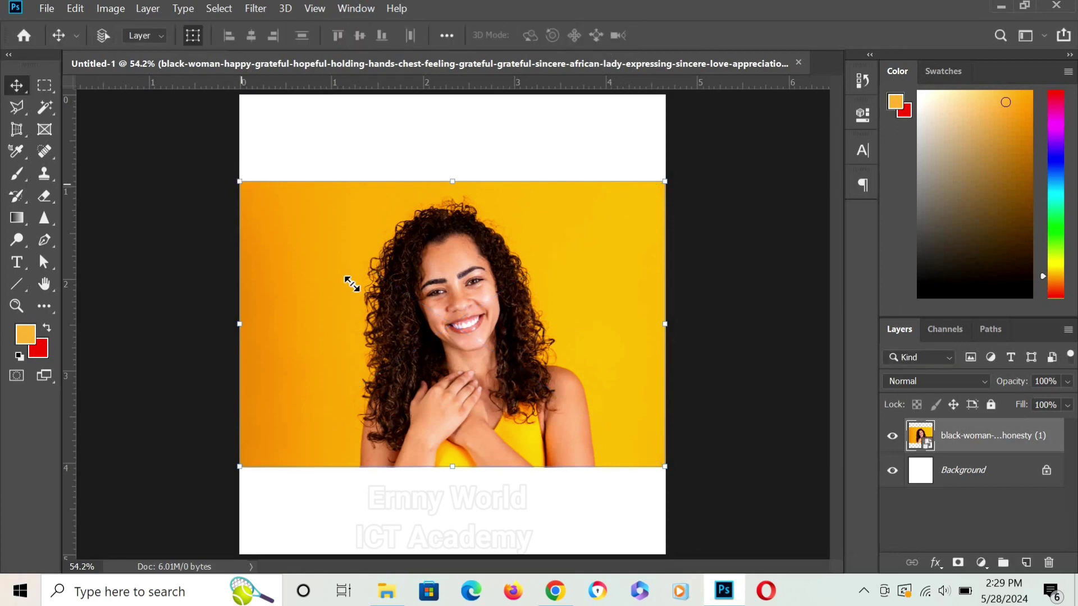
drag(241, 182, 488, 348)
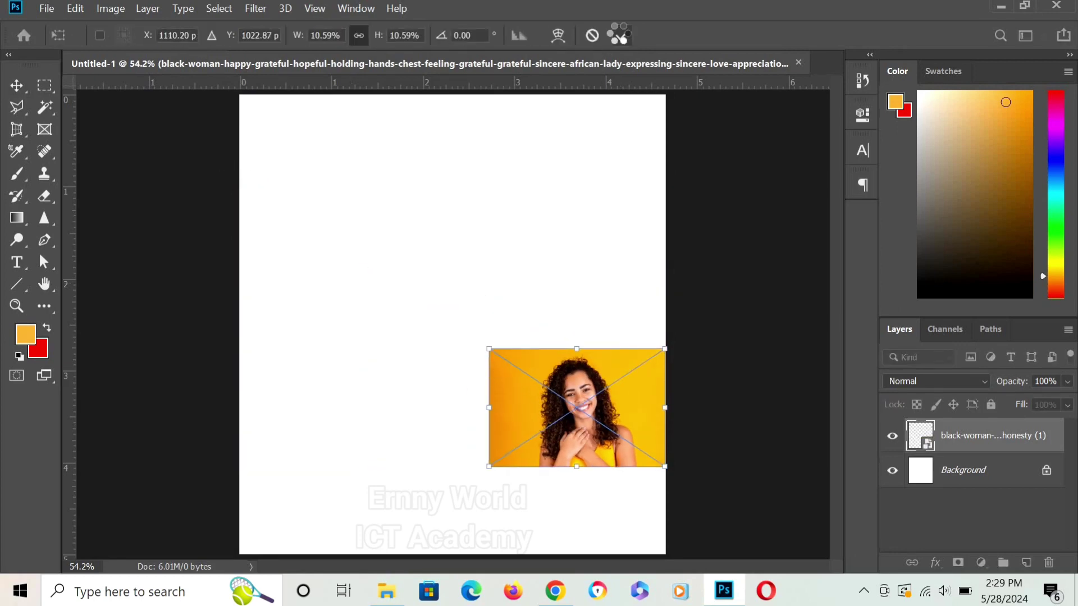
click(620, 35)
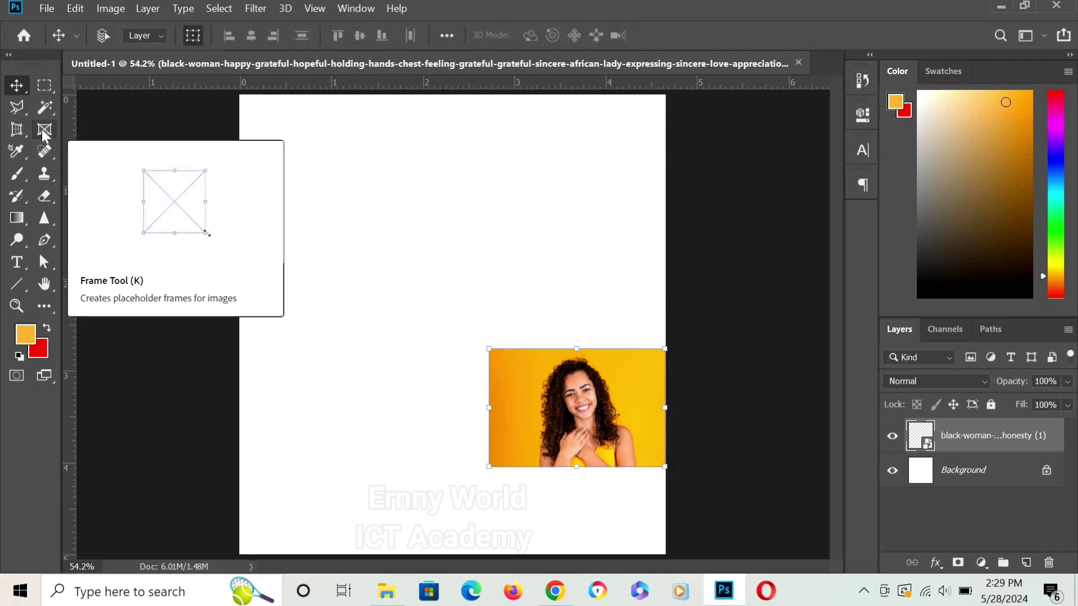
Draw rectangular placeholder Frame 1 in the upper-left, then reselect the woman's photo layer.
click(44, 132)
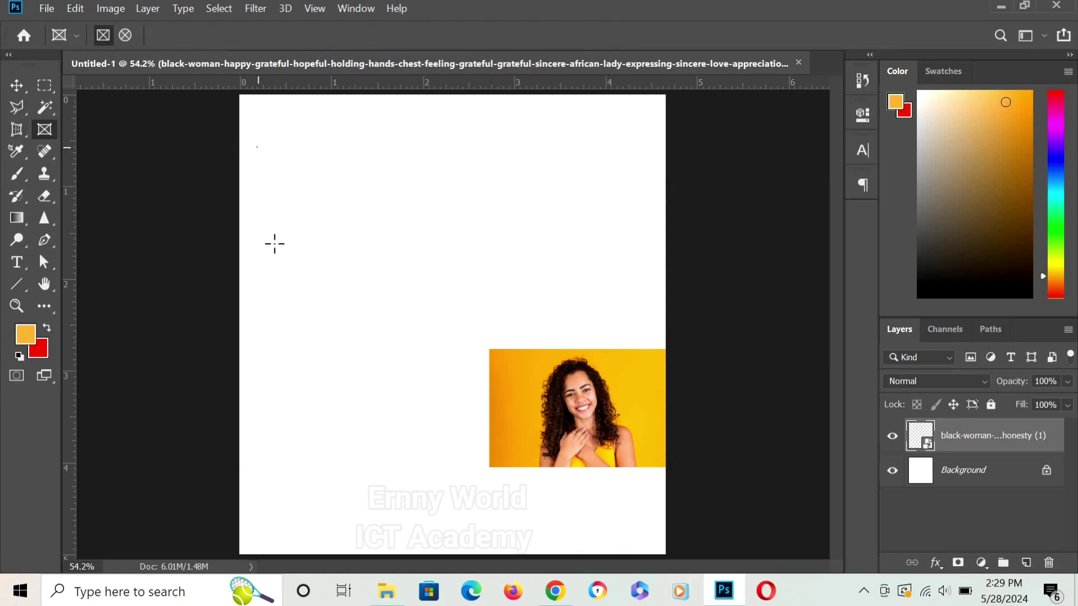
drag(256, 148, 487, 315)
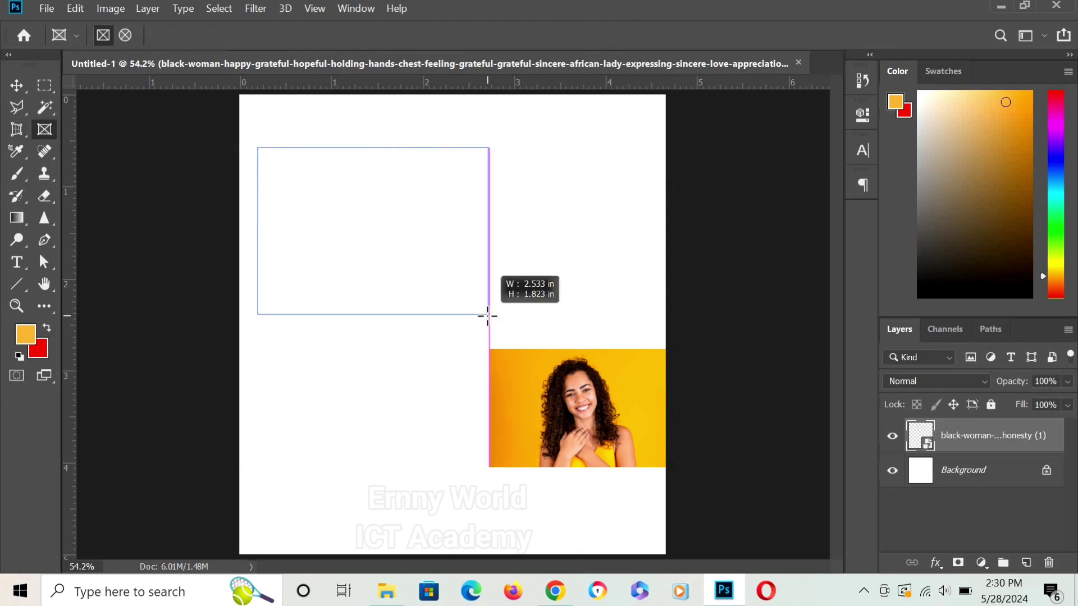
key(shift)
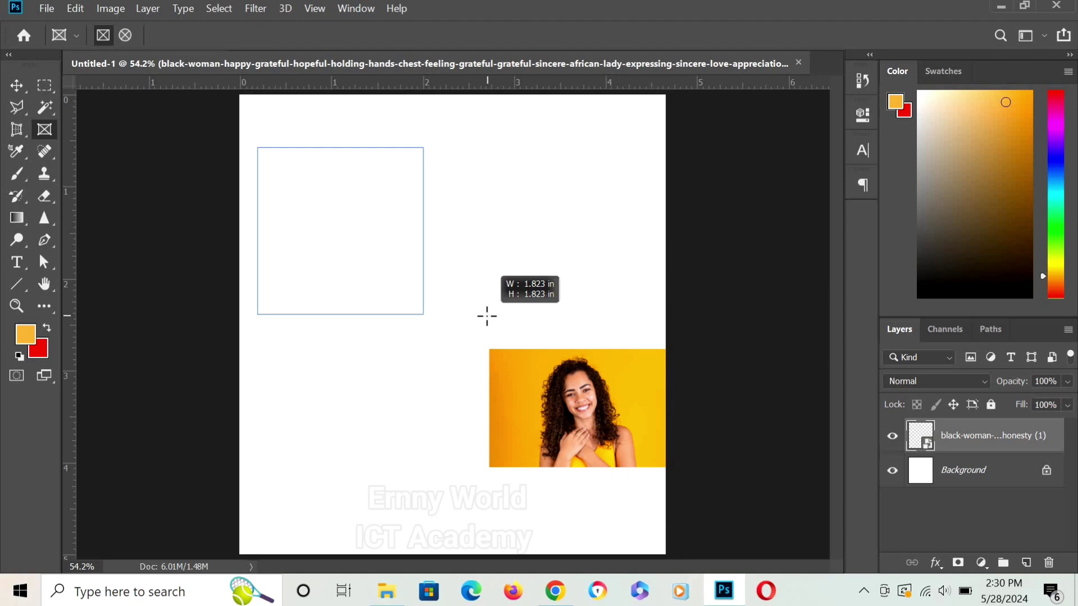
drag(487, 316, 481, 309)
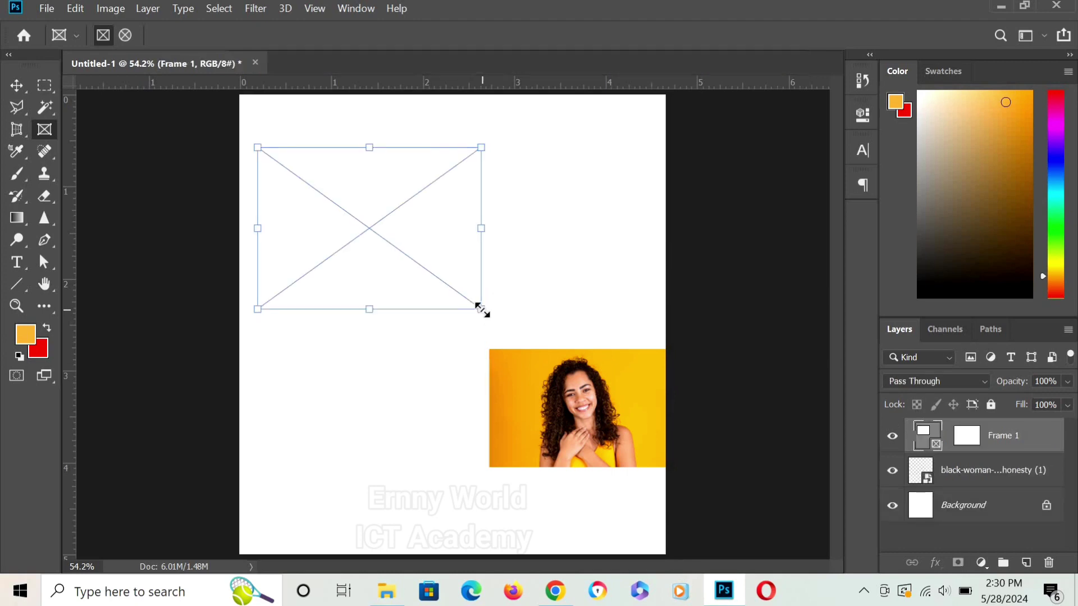
click(996, 486)
Move the smiling woman's photo layer onto Frame 1 to merge them.
click(12, 87)
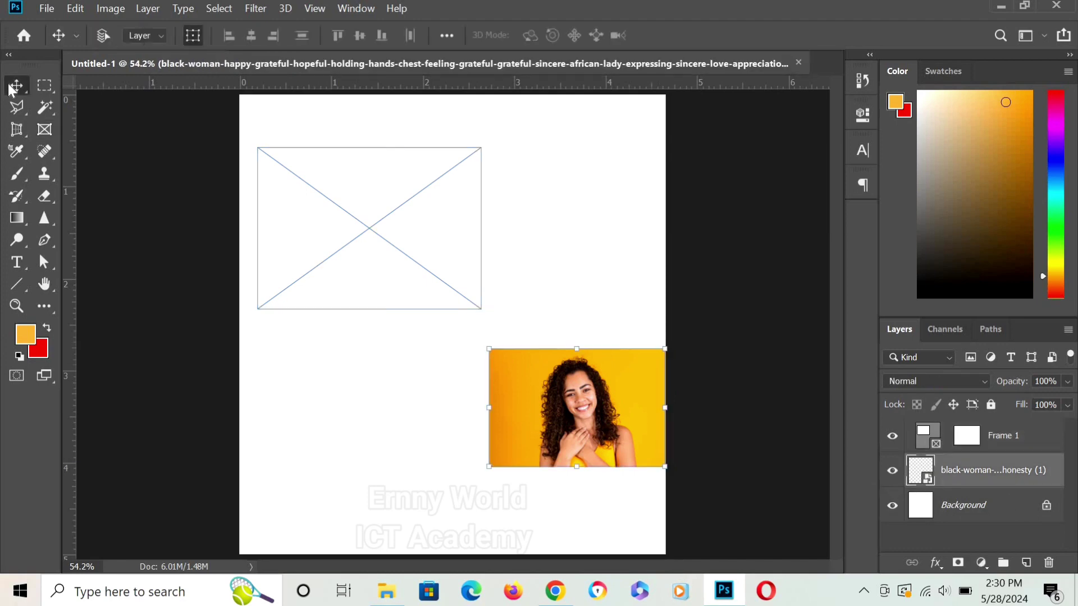
drag(556, 414, 422, 243)
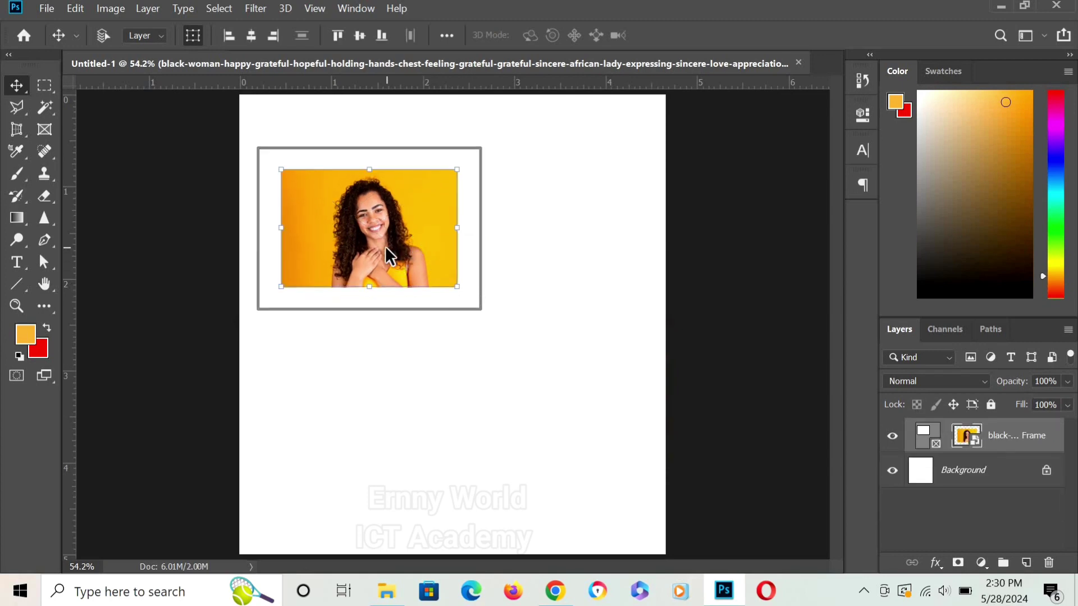
Scale the framed photo to cover the whole rectangle, commit, then delete the framed layer.
drag(456, 287, 506, 341)
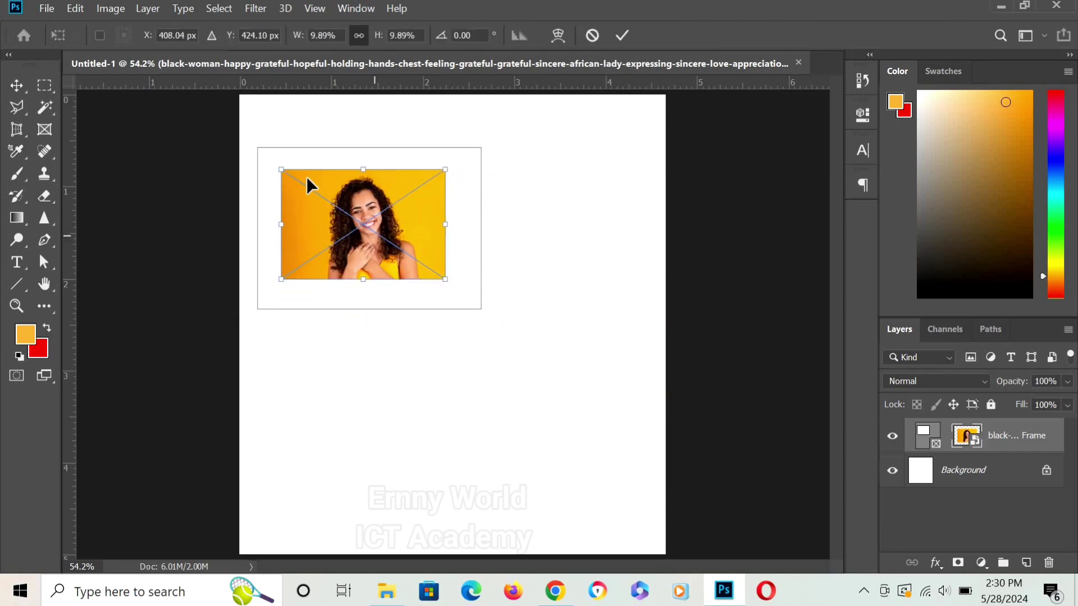
drag(279, 171, 259, 148)
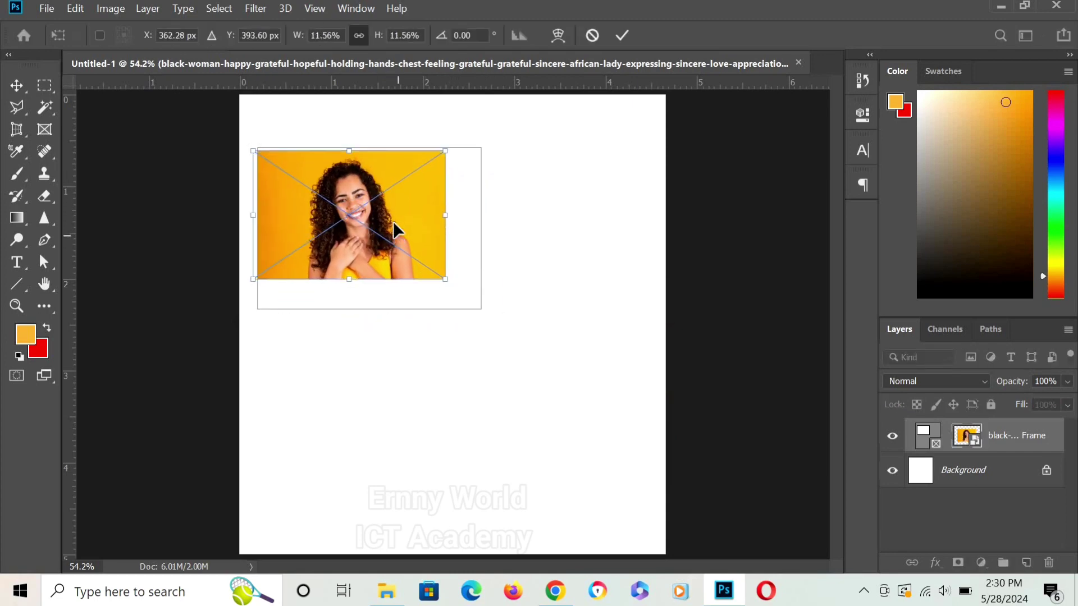
mouse_move(392, 221)
mouse_down()
mouse_move(422, 196)
mouse_move(347, 215)
mouse_move(420, 235)
mouse_up()
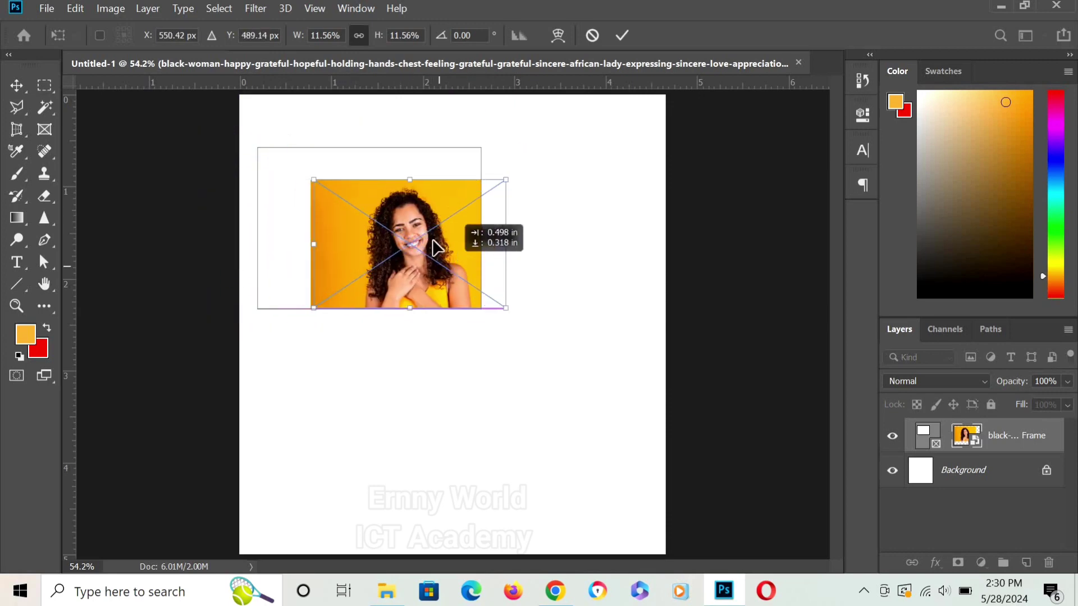
drag(271, 286, 251, 300)
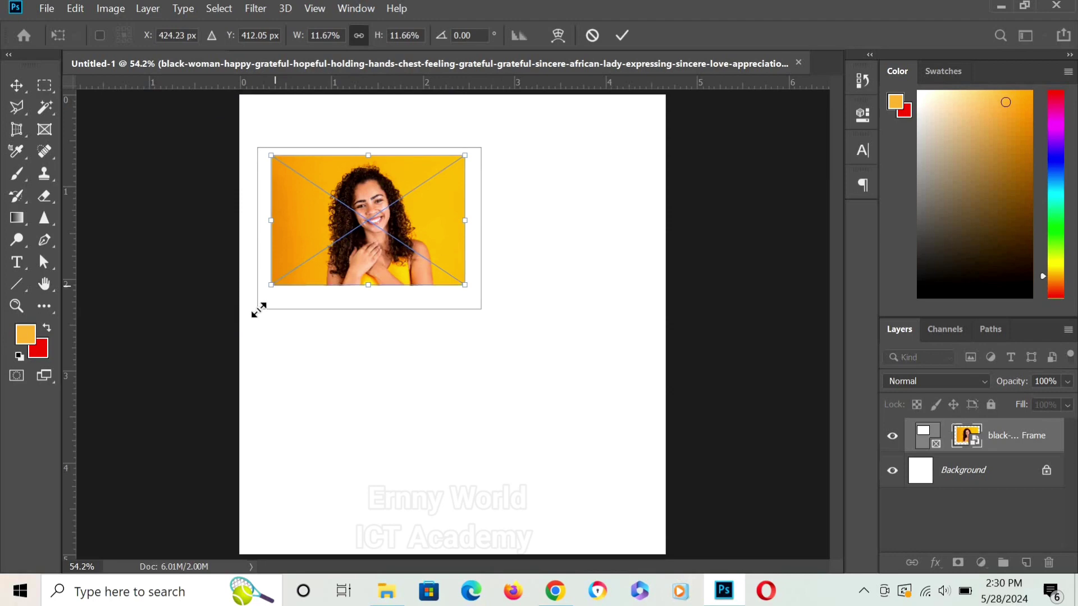
drag(465, 301, 489, 314)
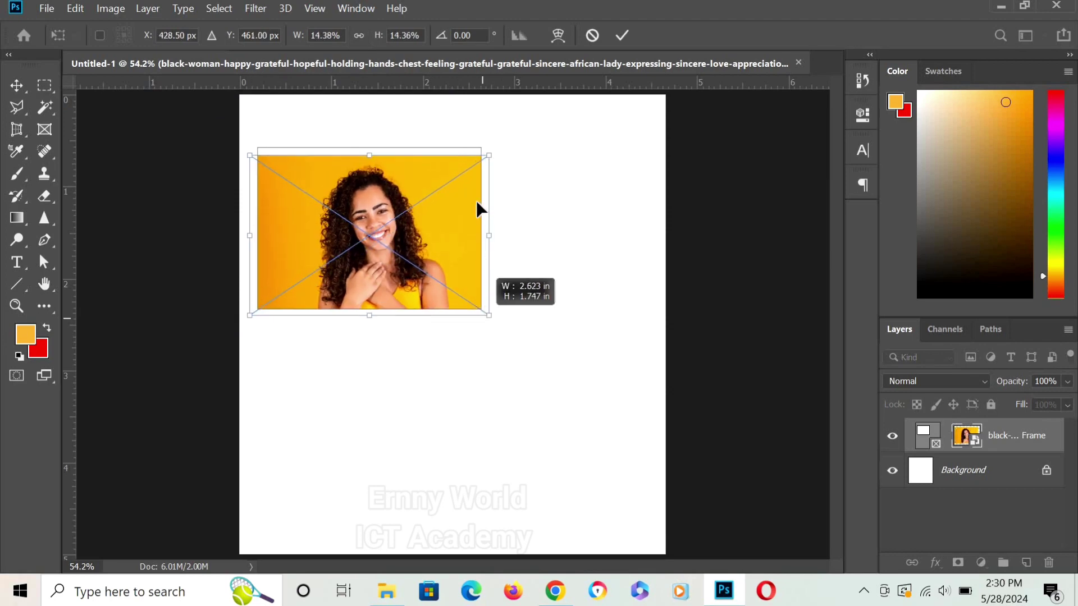
drag(250, 155, 238, 148)
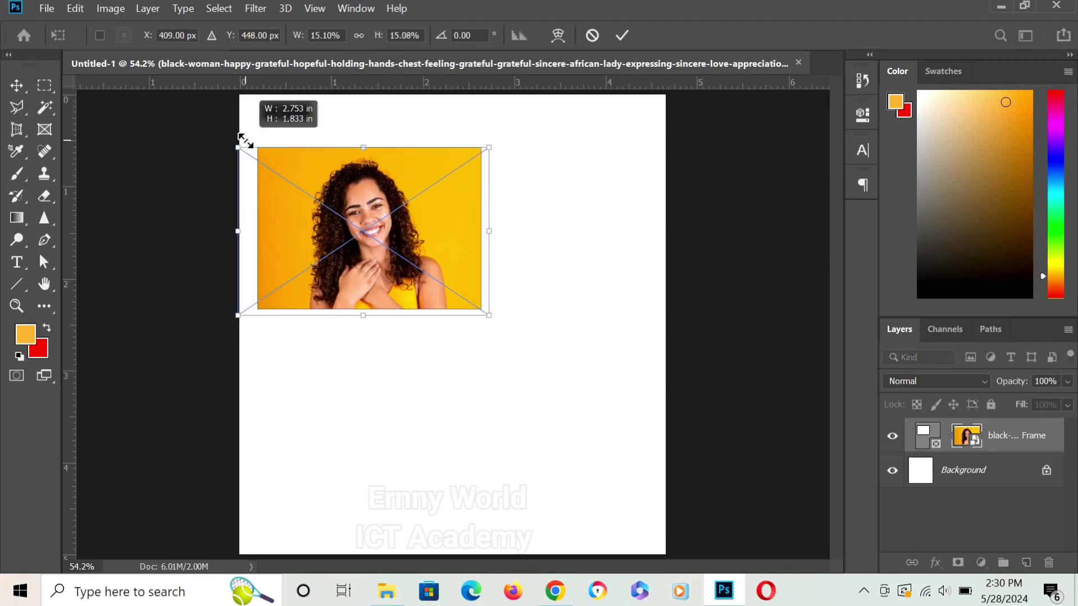
click(621, 36)
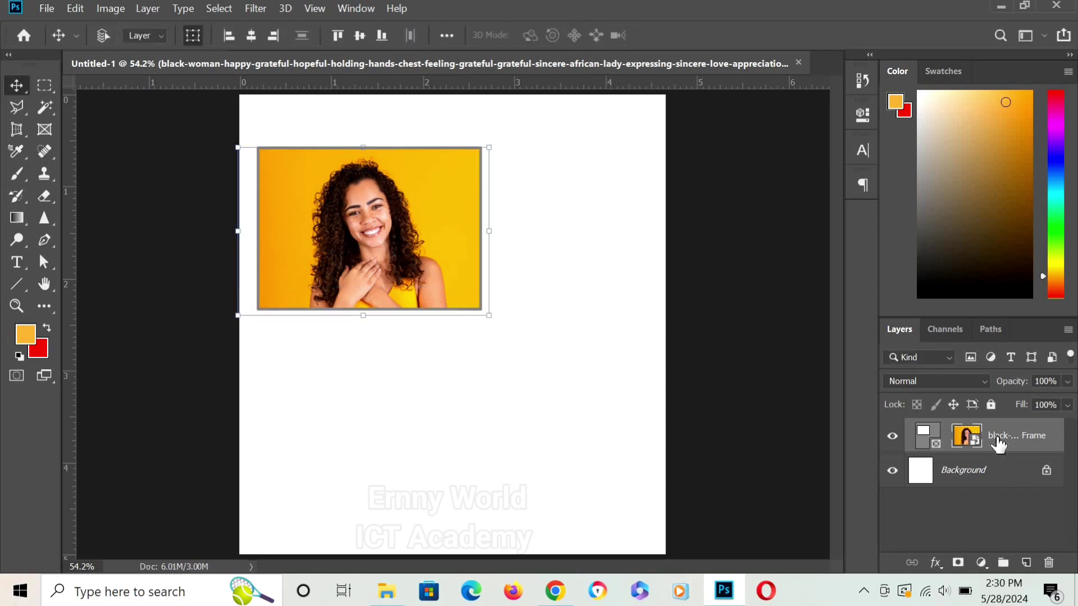
drag(1018, 444, 1048, 562)
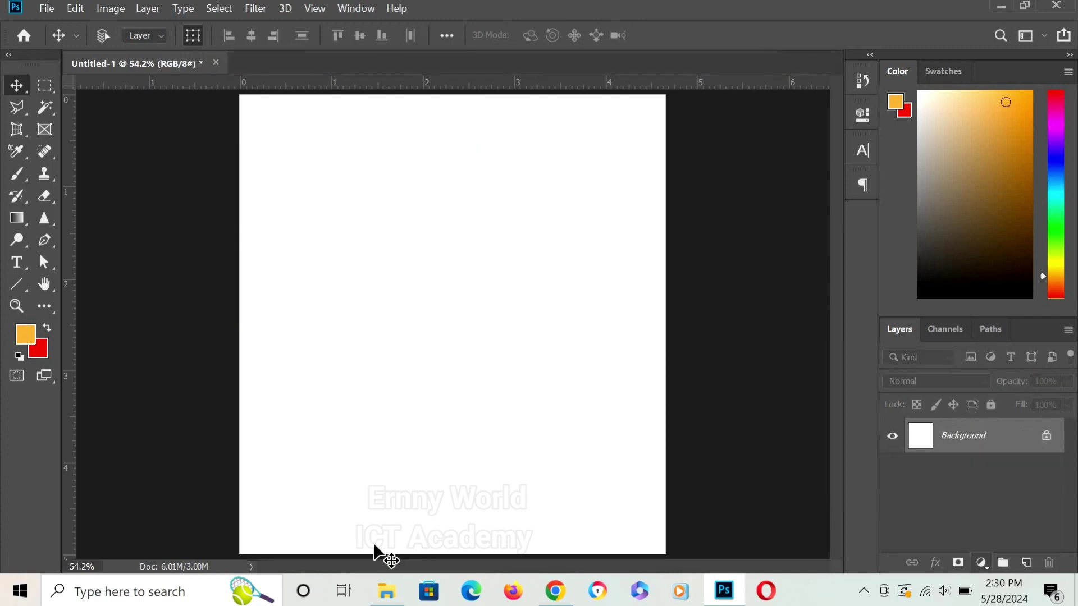
Place the shouting woman's photo and shrink it into the page's lower-right corner.
click(386, 591)
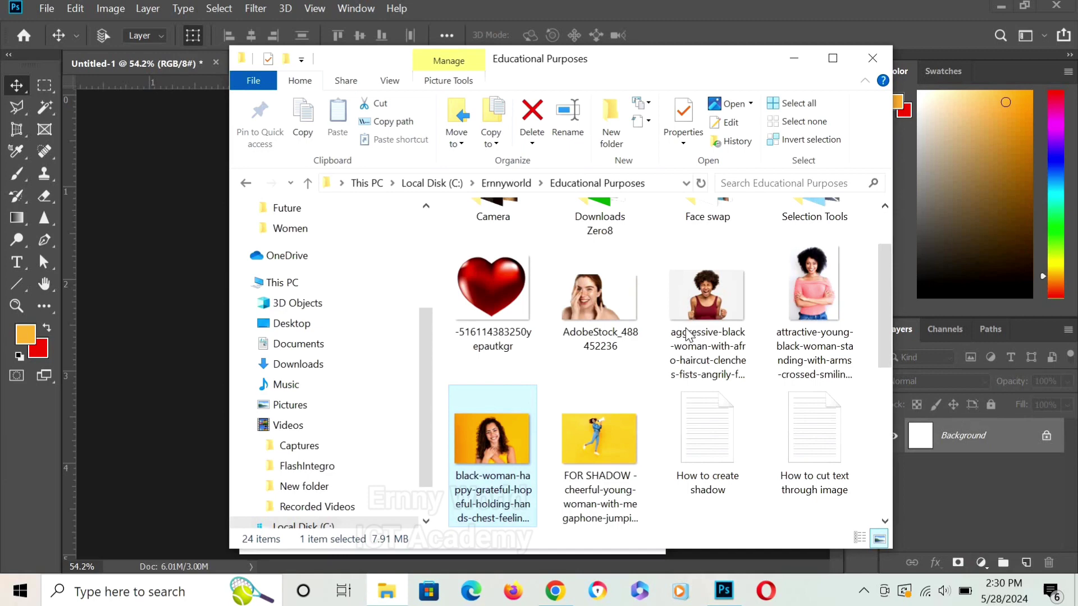
click(698, 319)
drag(710, 299, 191, 361)
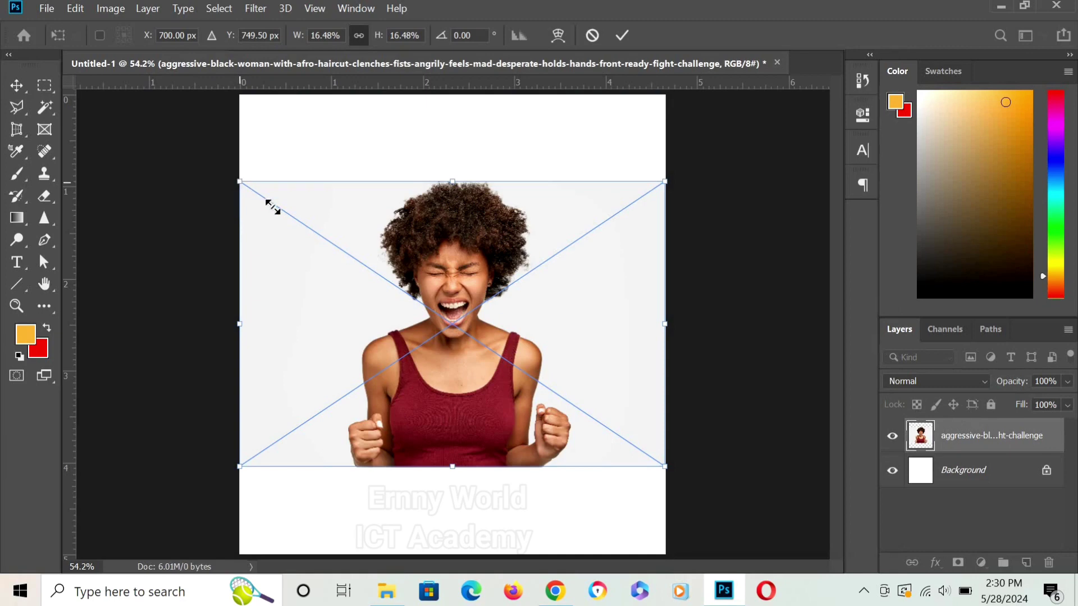
drag(272, 208, 501, 358)
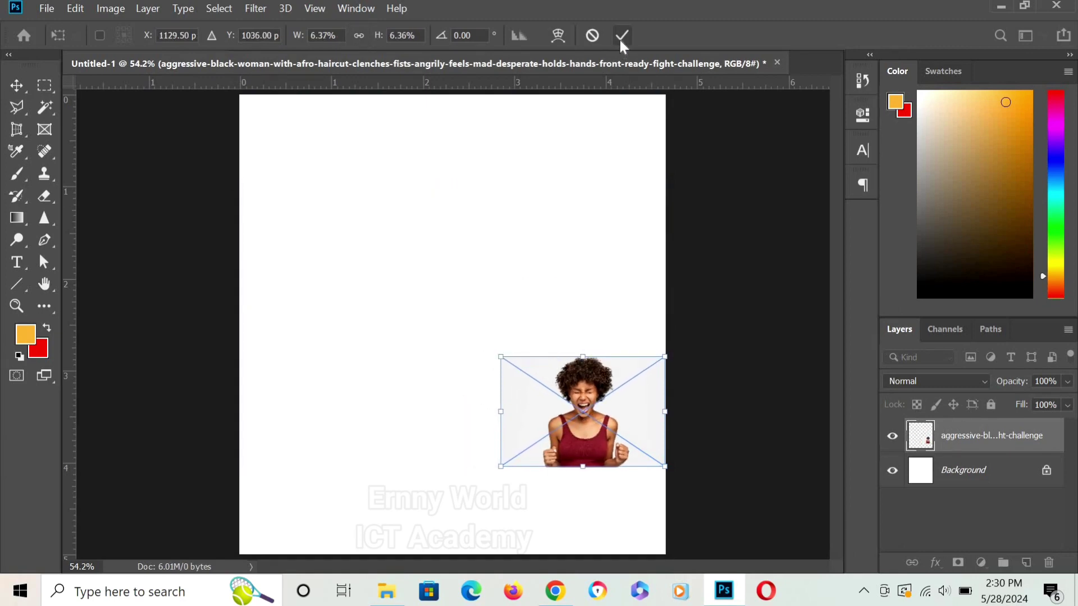
click(621, 41)
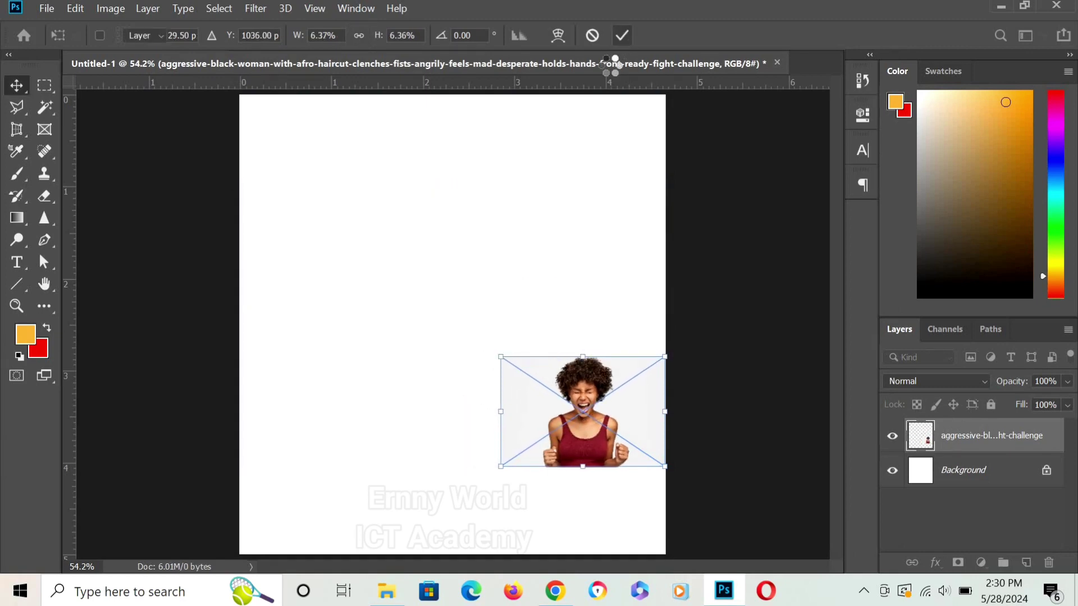
Draw a circular Frame 1 placeholder in the upper-left using the ellipse frame option.
click(44, 131)
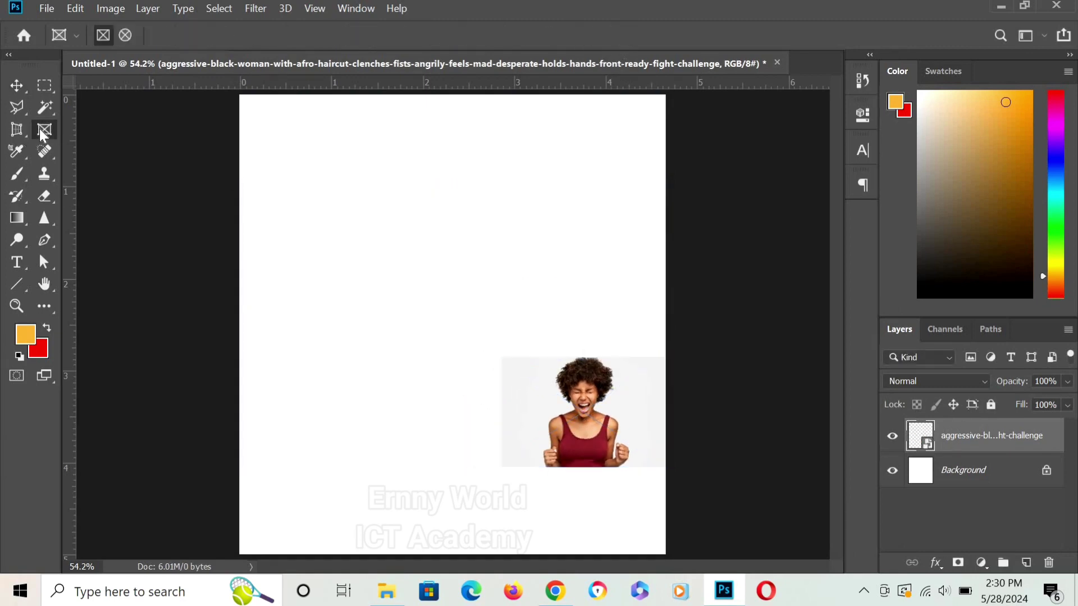
click(123, 37)
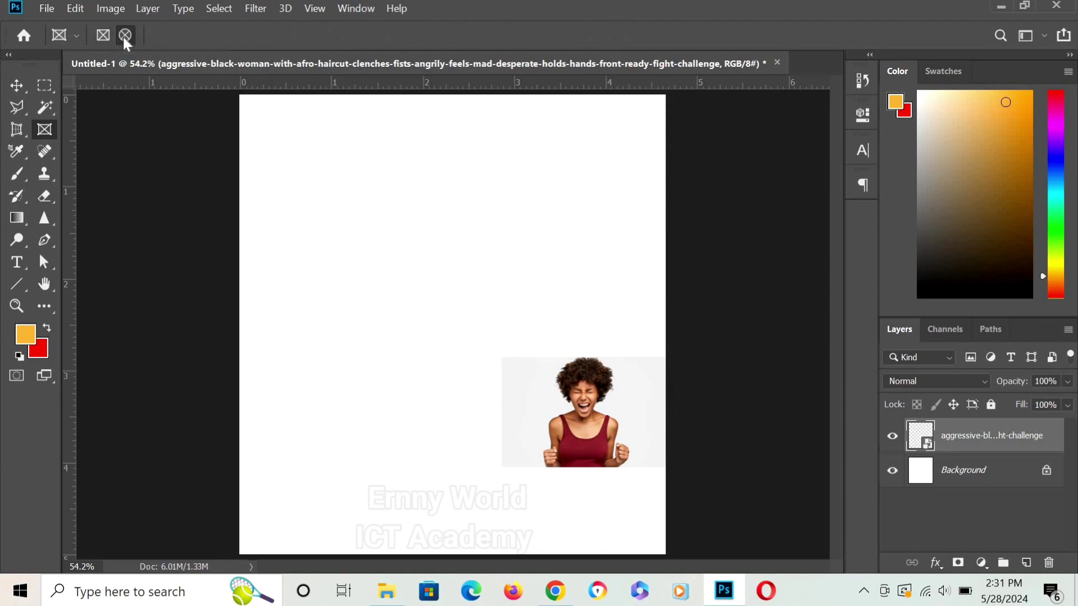
drag(275, 184, 479, 356)
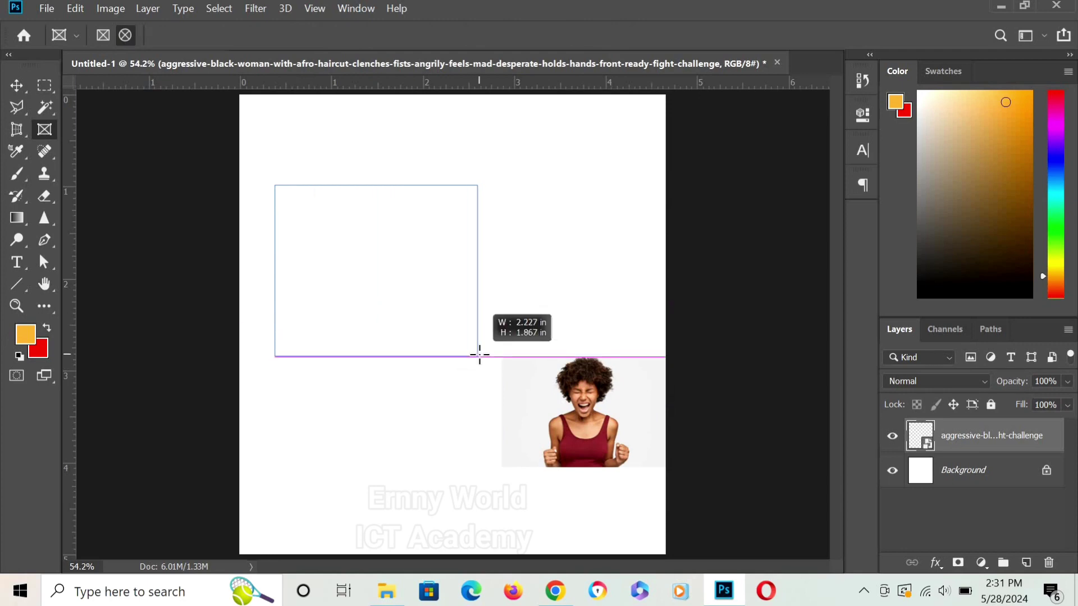
drag(478, 356, 487, 368)
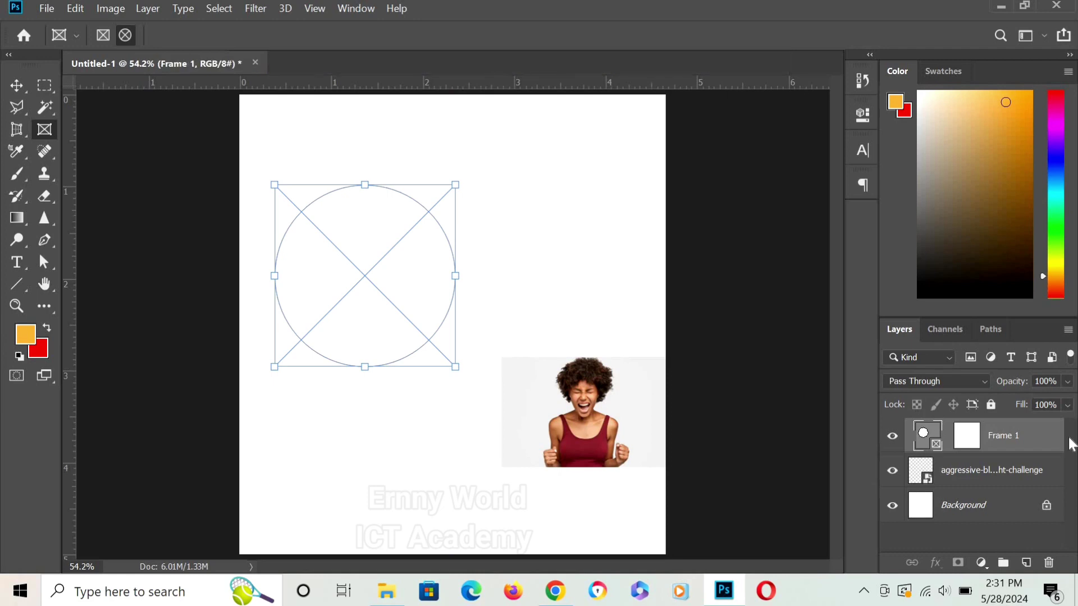
Drop the shouting woman's photo into the circular frame and enlarge it to fill the circle.
click(984, 478)
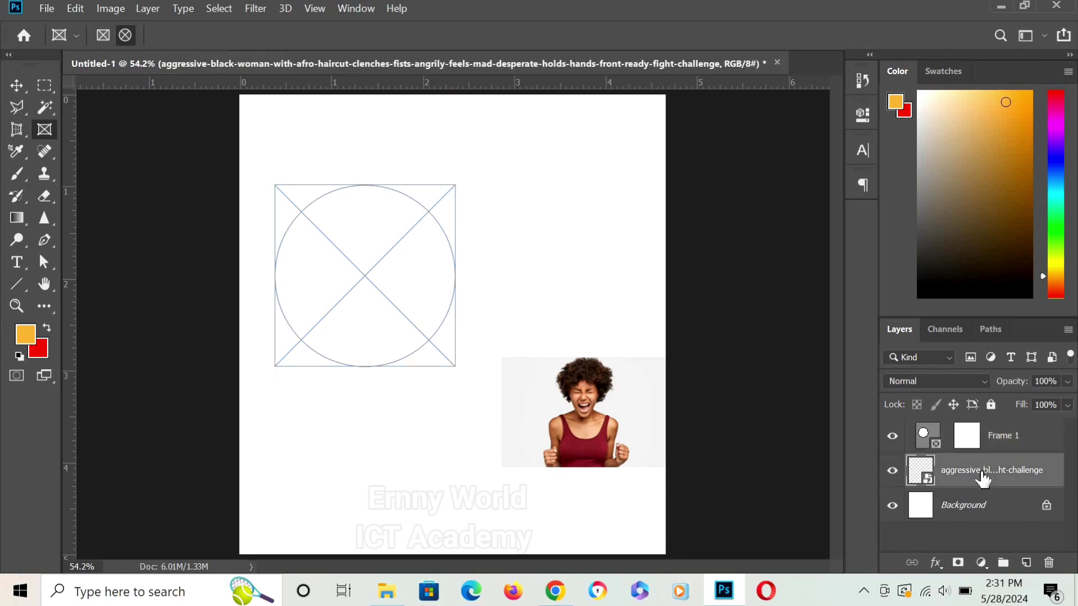
click(16, 86)
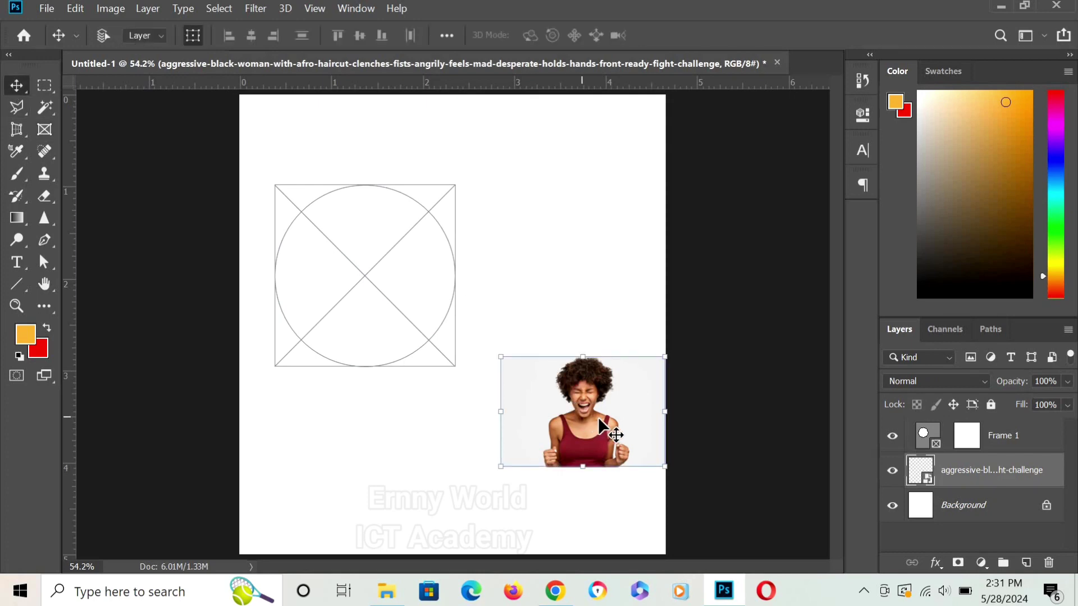
drag(599, 417, 375, 266)
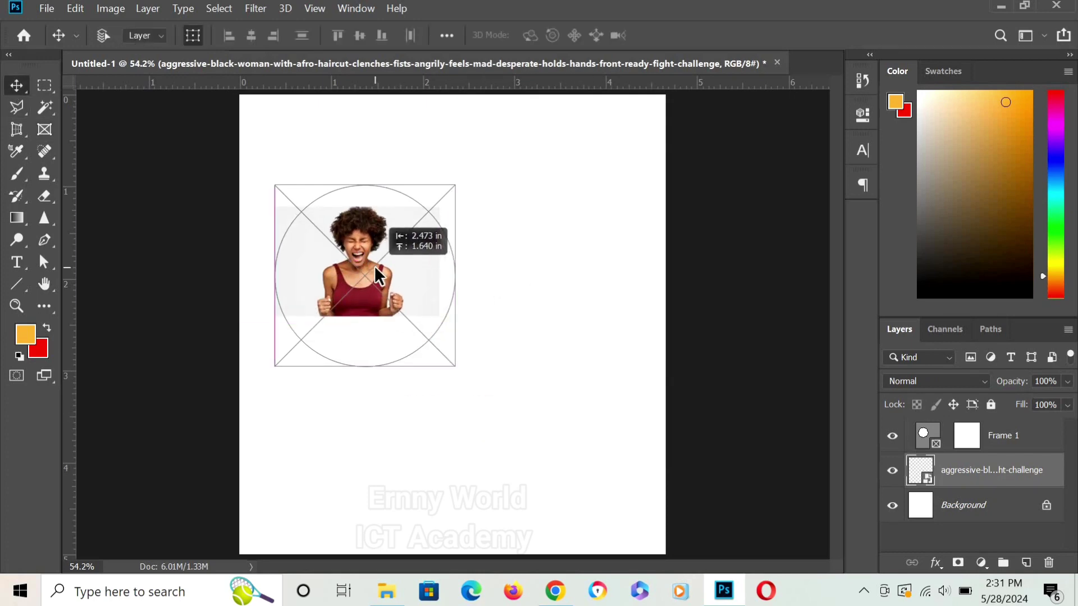
key(ctrl+t)
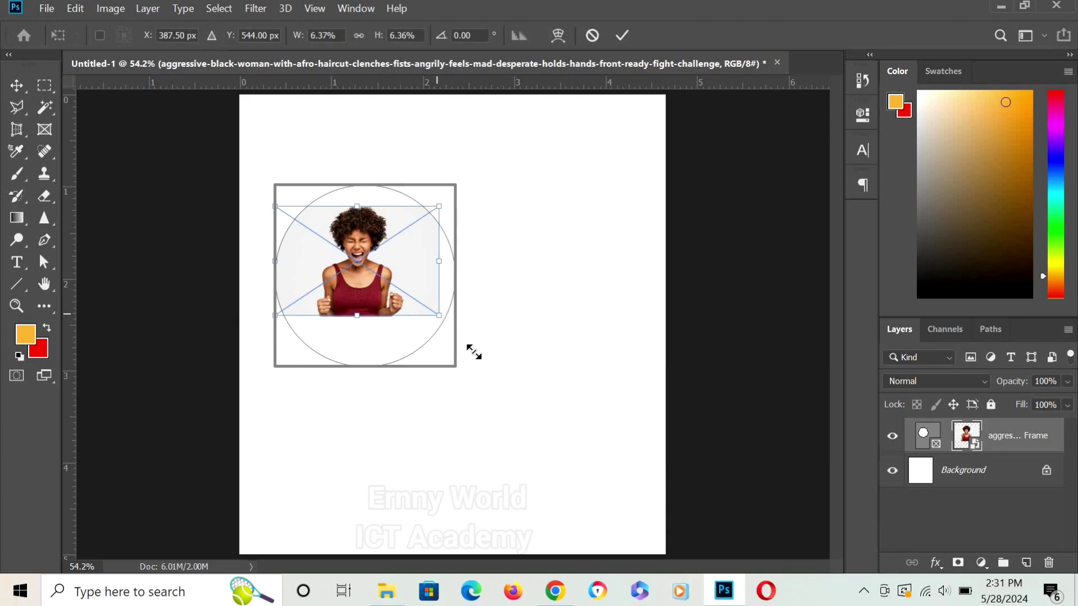
drag(474, 352, 505, 365)
drag(267, 205, 244, 173)
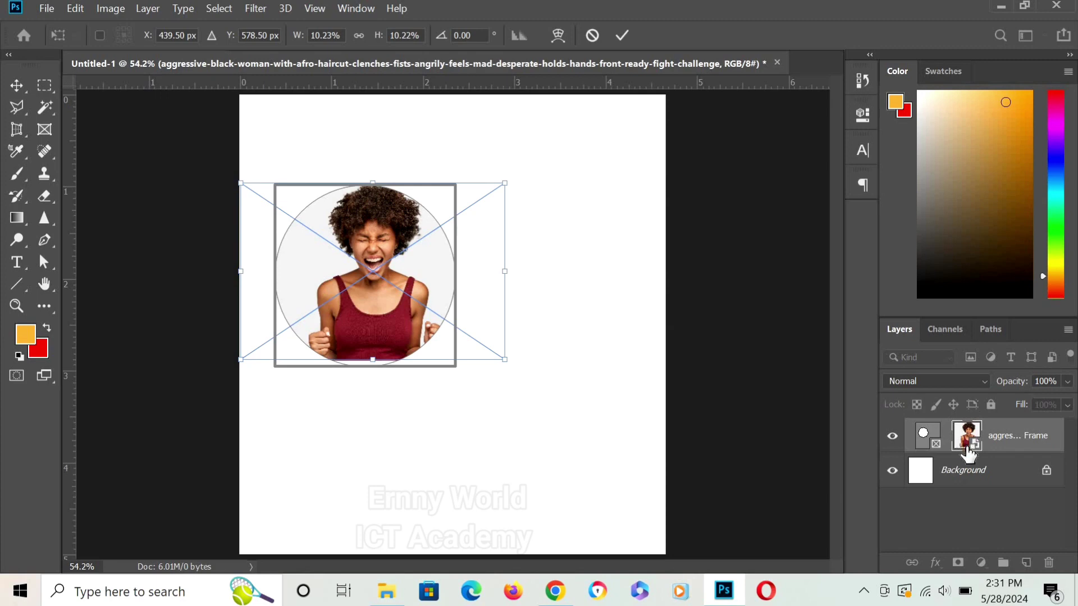
click(926, 436)
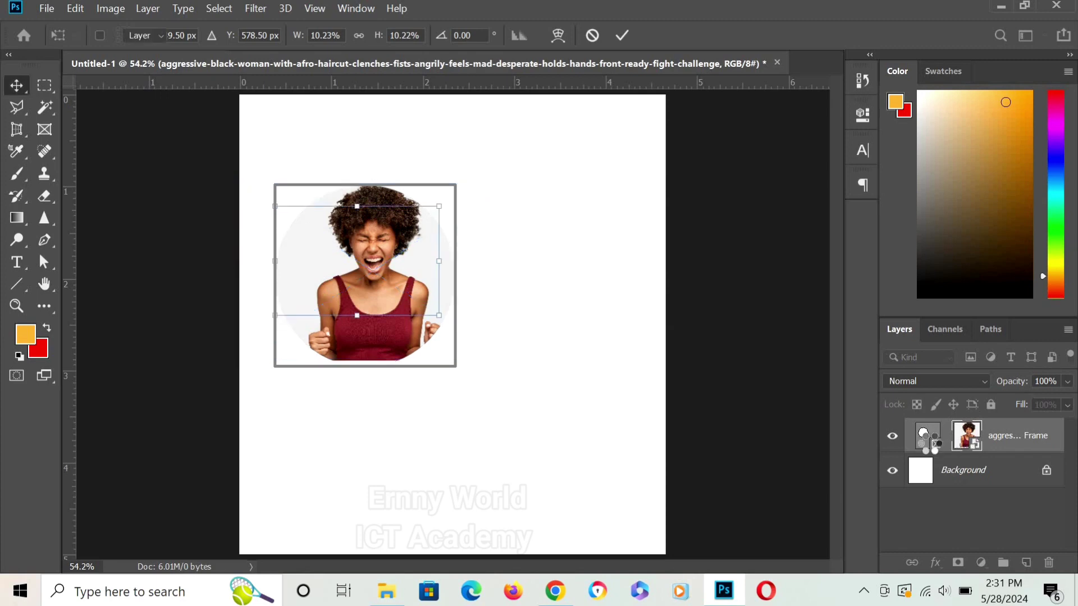
Reposition the circle frame and fine-tune the photo inside it, then delete the framed layer.
click(926, 438)
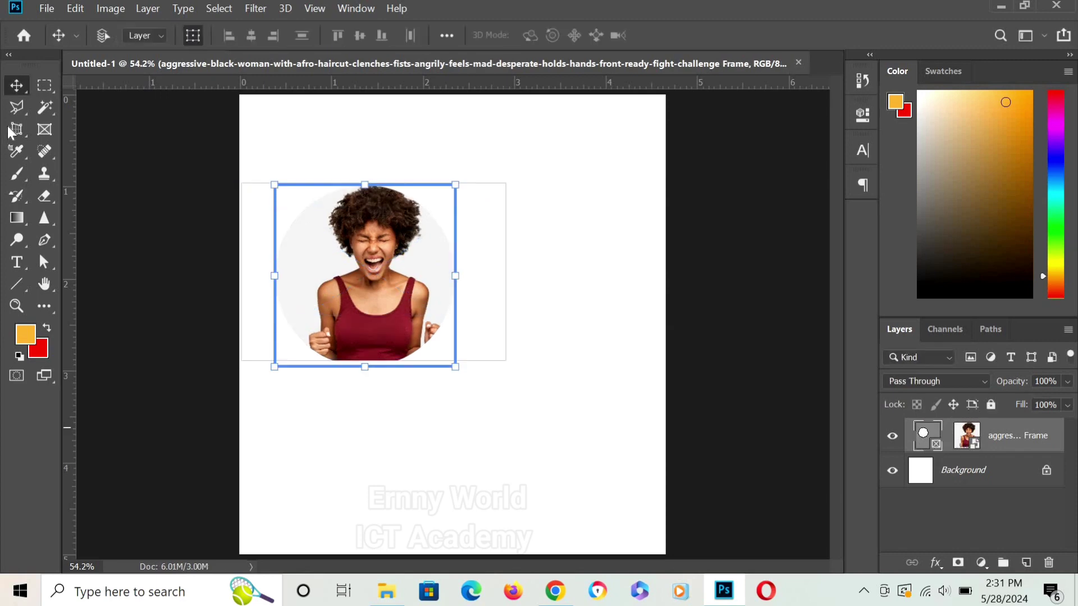
mouse_move(453, 284)
mouse_down()
mouse_move(419, 278)
mouse_move(409, 289)
mouse_up()
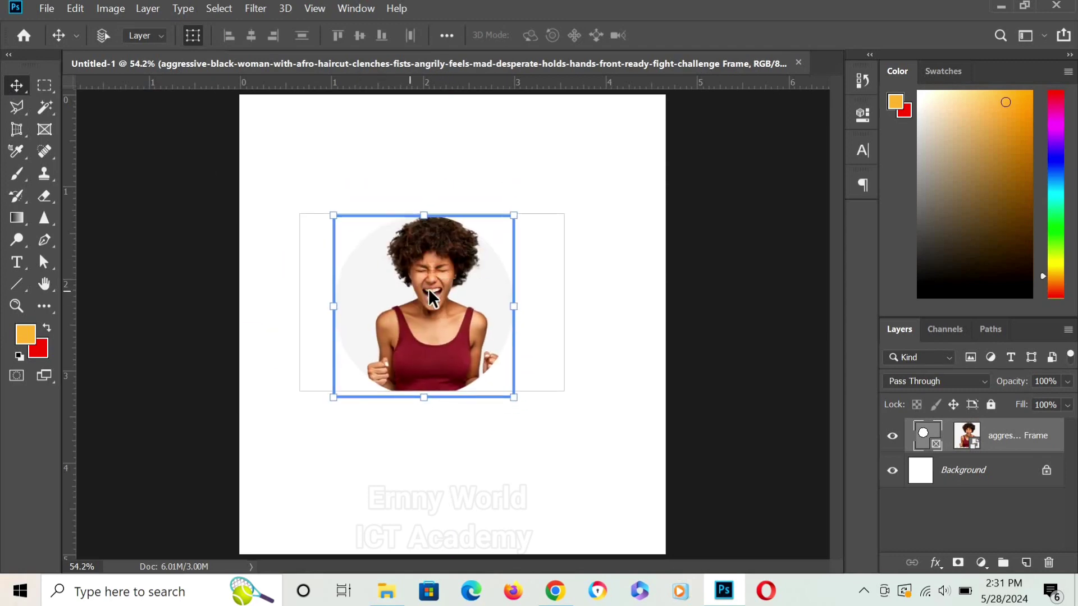
click(969, 440)
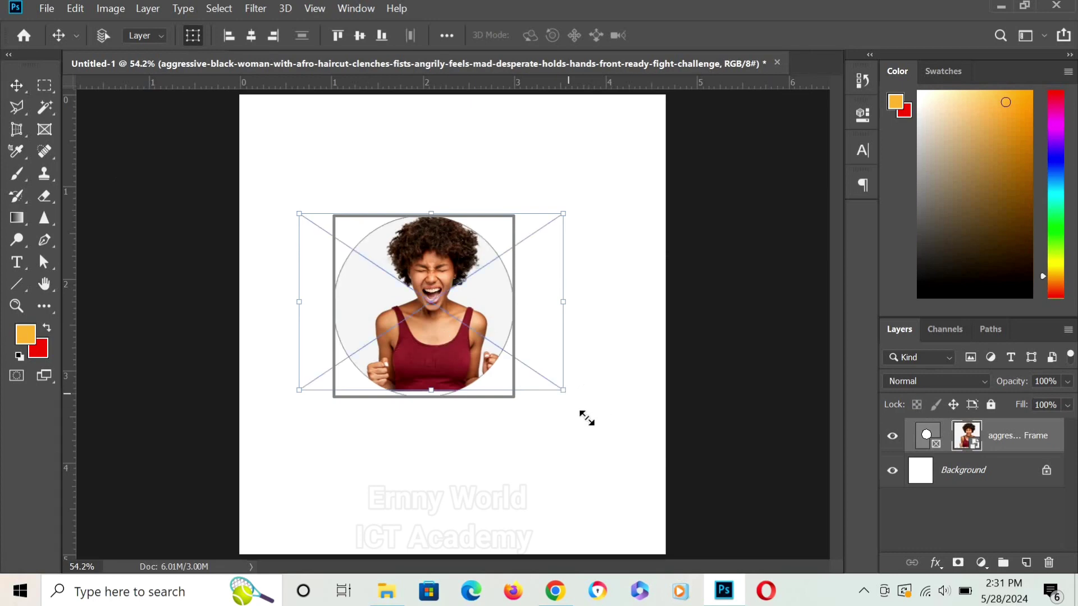
drag(578, 410, 584, 414)
drag(410, 316, 399, 317)
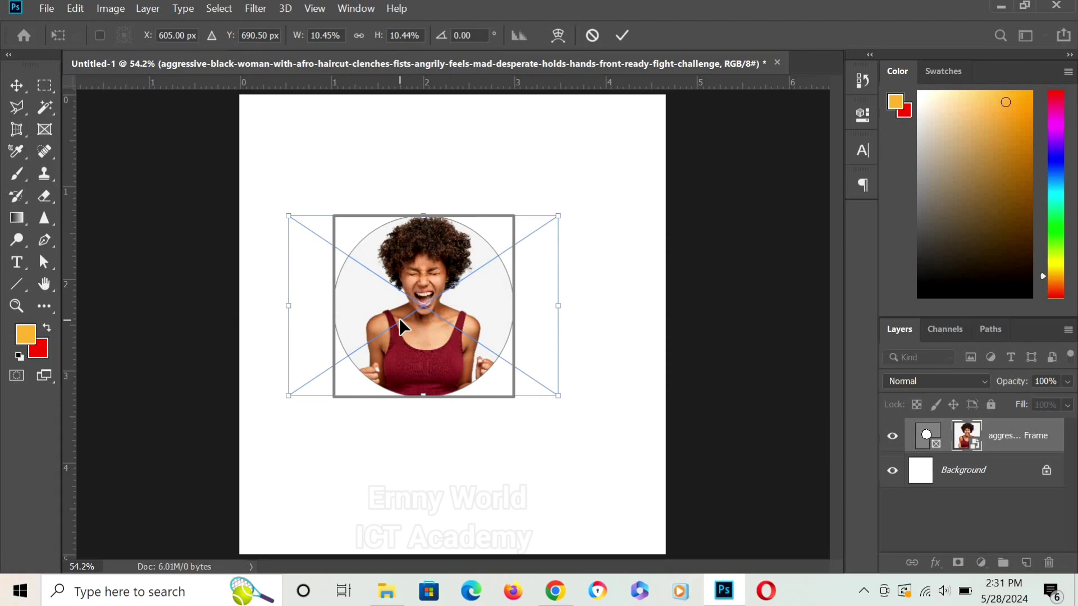
click(628, 32)
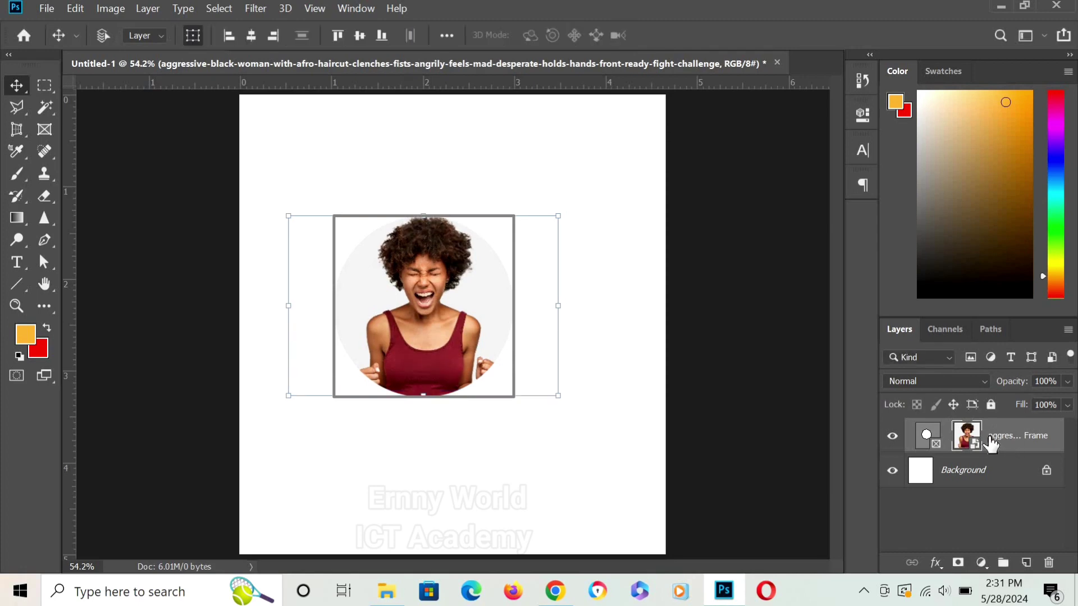
drag(990, 444, 1049, 562)
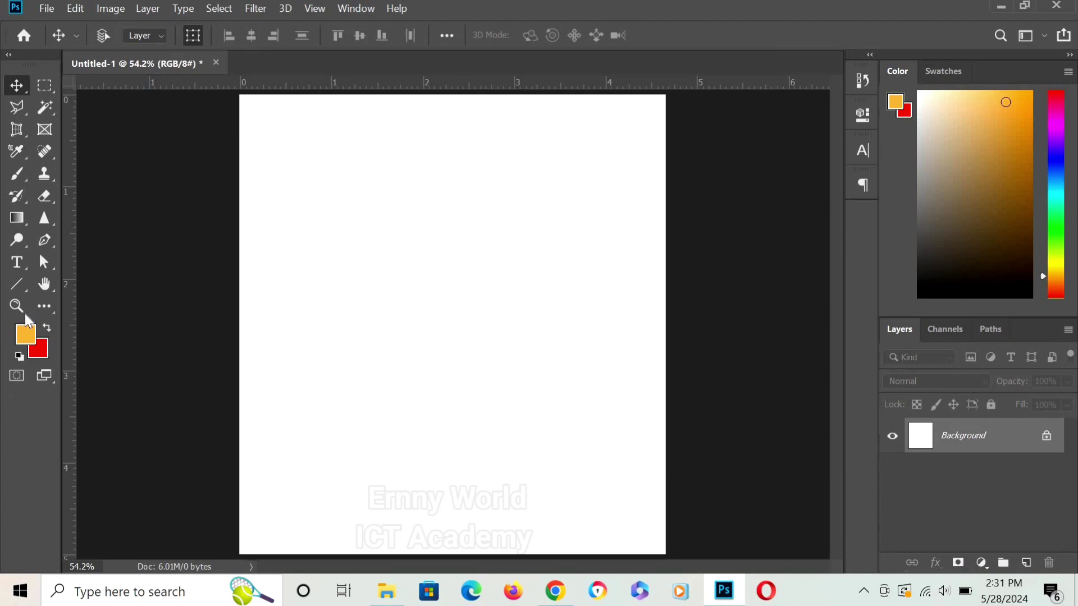
Add placeholder text and delete IPSUM so only LOREM remains.
click(15, 264)
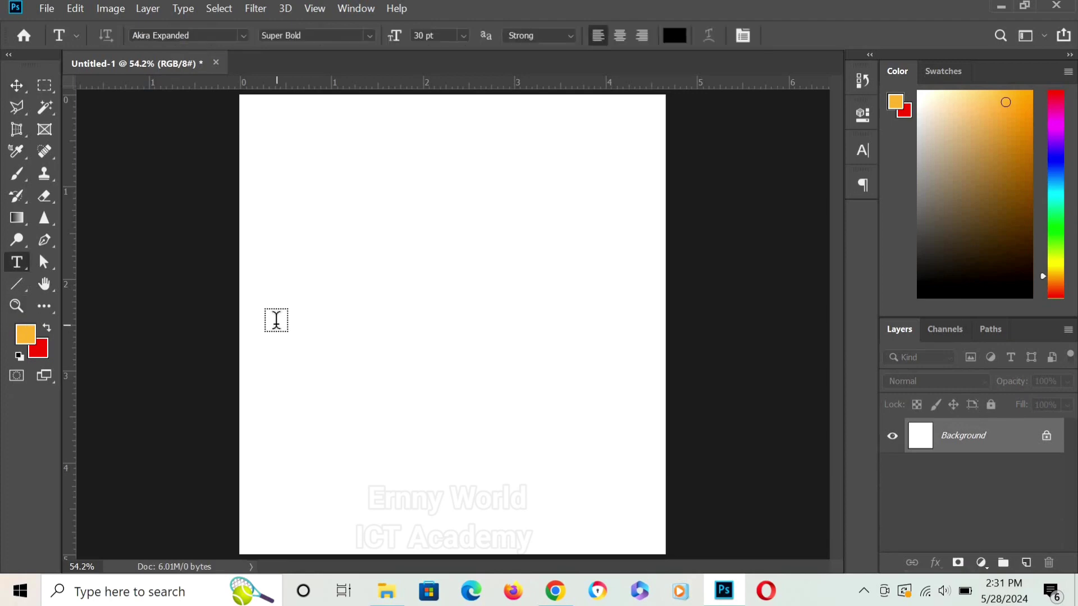
click(275, 319)
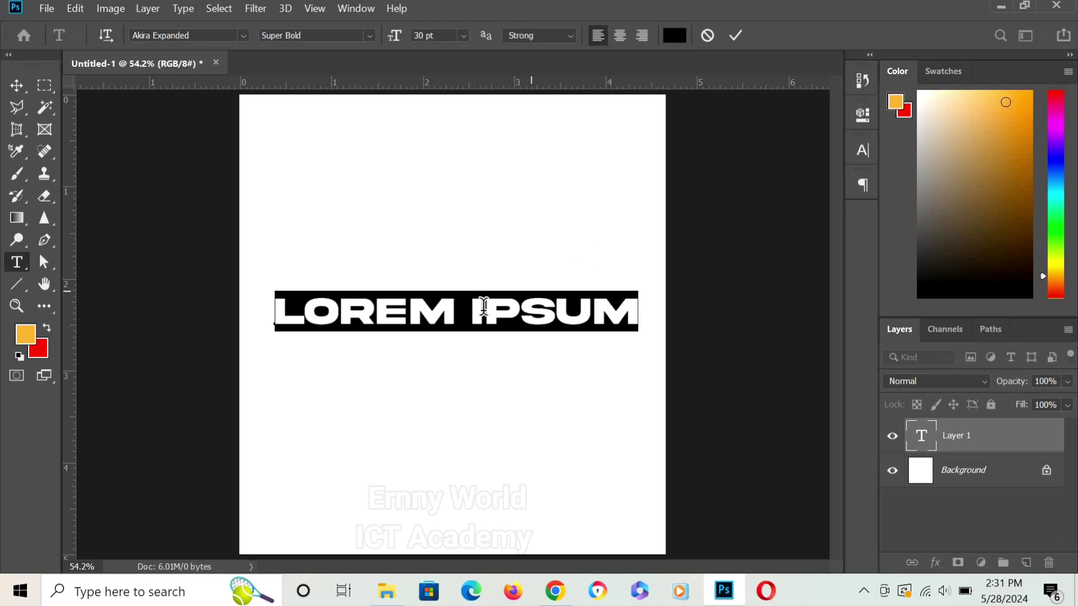
click(461, 310)
shift+click(655, 316)
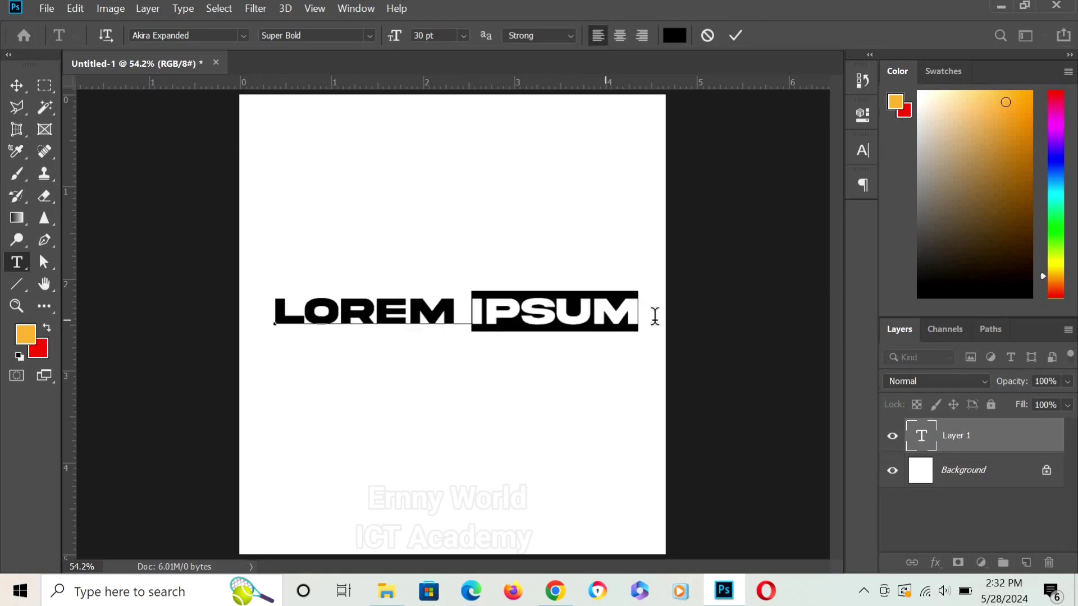
key(BackSpace)
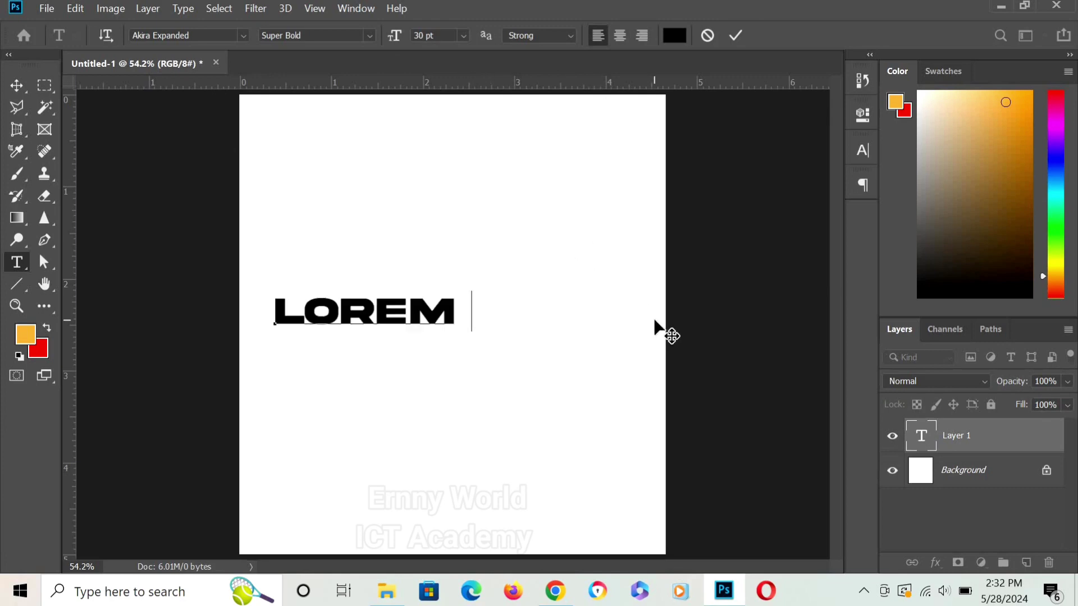
click(737, 36)
key(v)
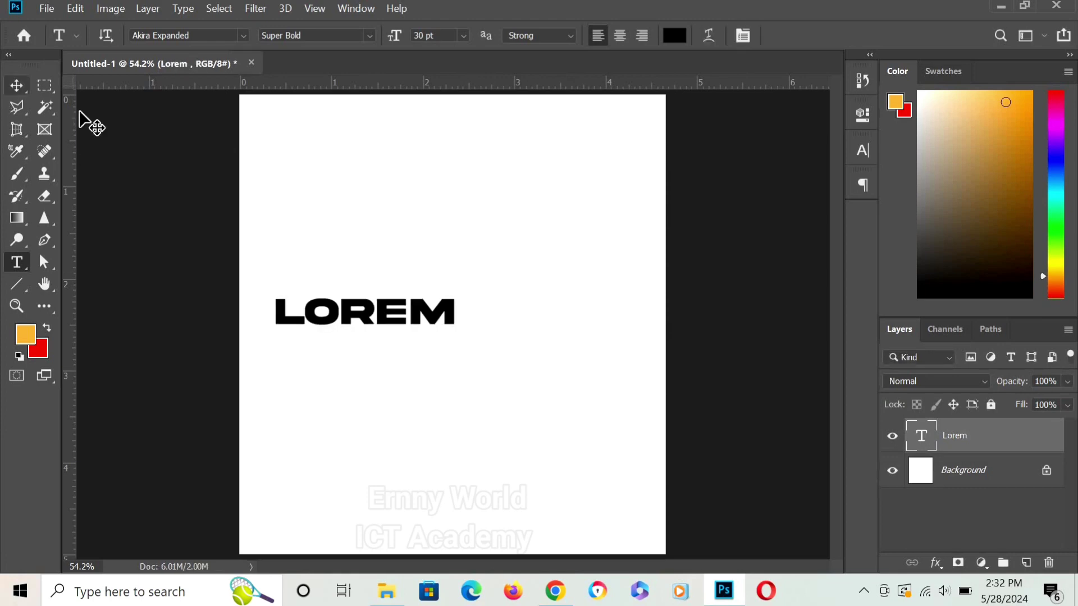
Enlarge the LOREM text and centre it on the page.
drag(460, 331, 540, 395)
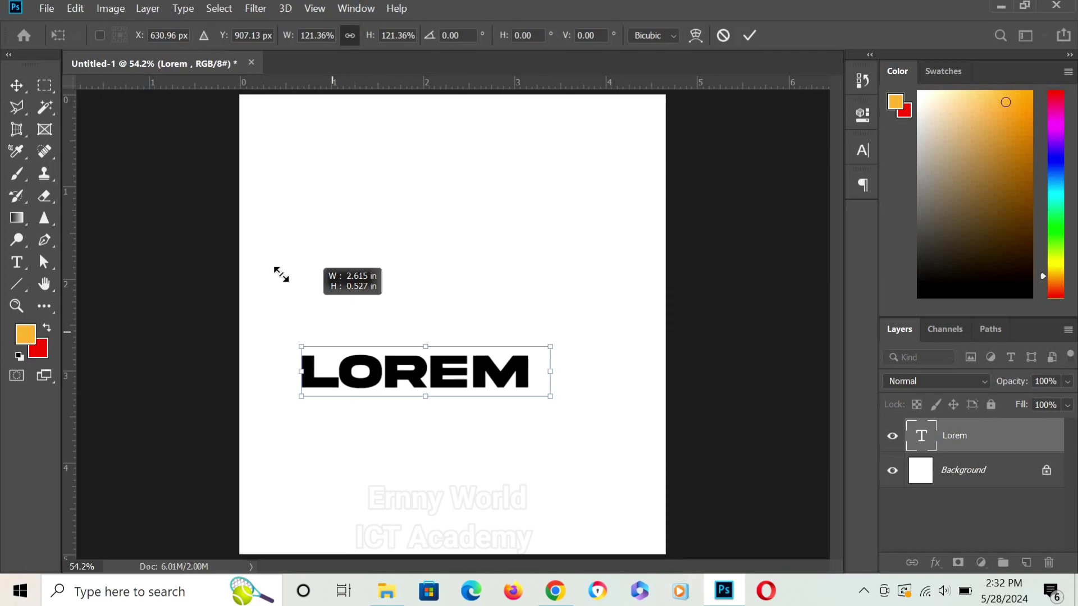
drag(344, 343, 265, 341)
drag(384, 373, 431, 357)
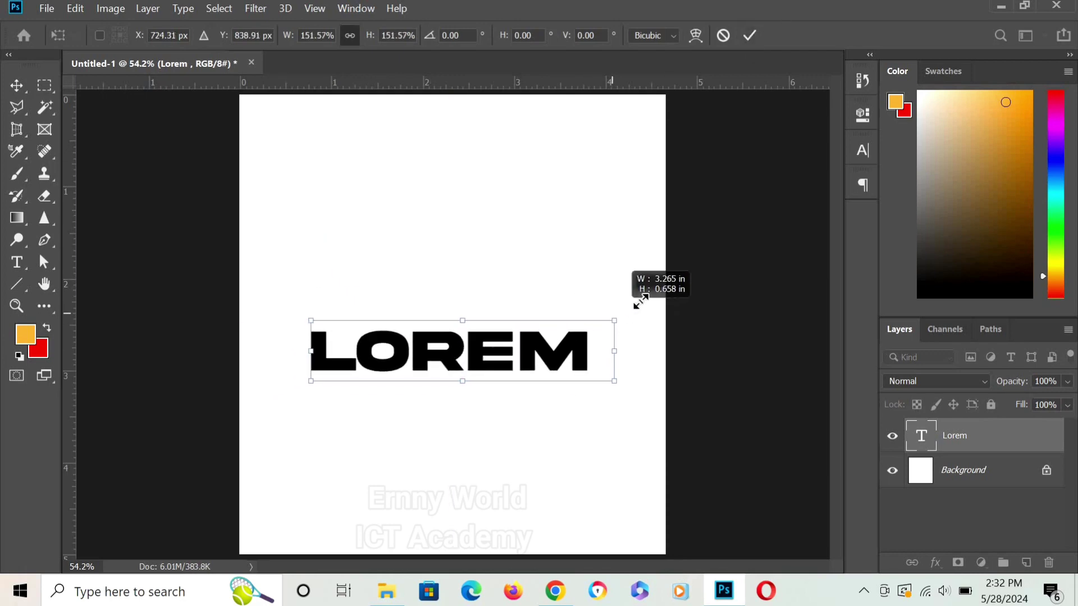
drag(602, 320, 638, 315)
drag(528, 339, 505, 316)
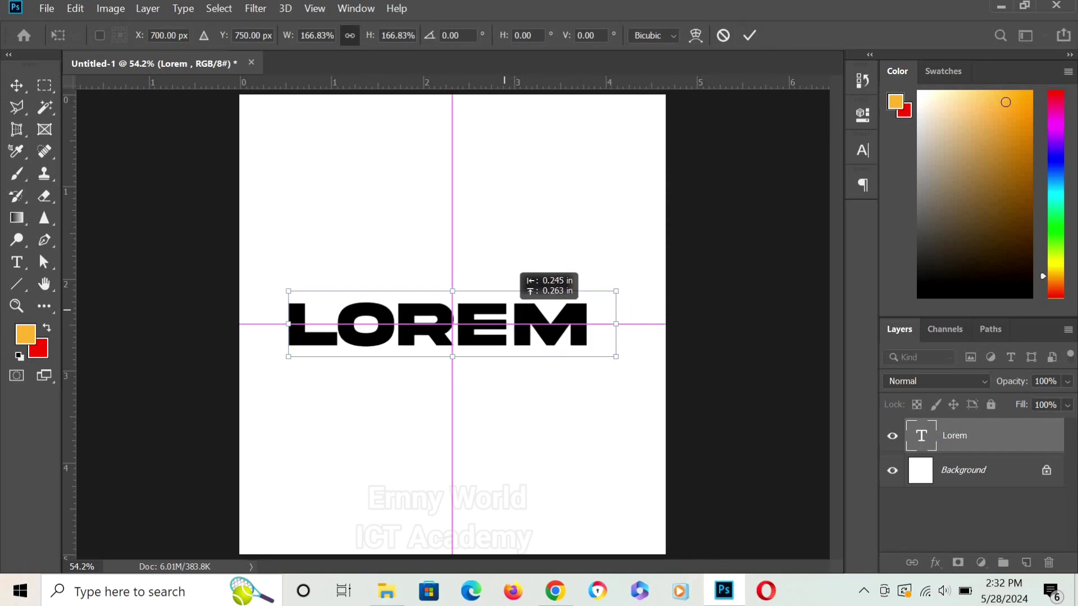
click(749, 34)
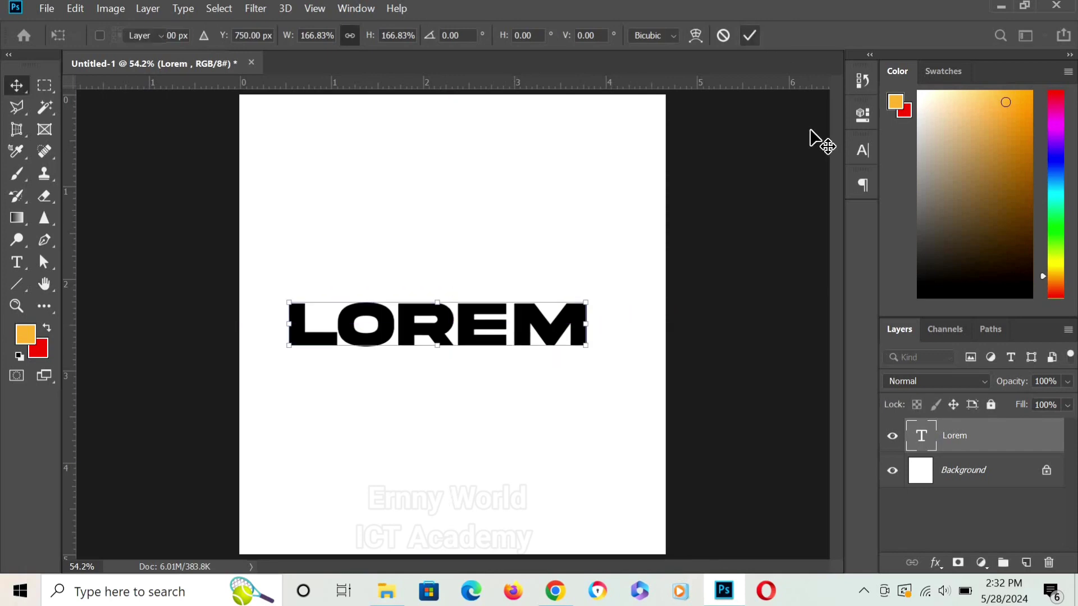
Convert the LOREM text layer into a frame named Lorem and move it higher.
right_click(972, 437)
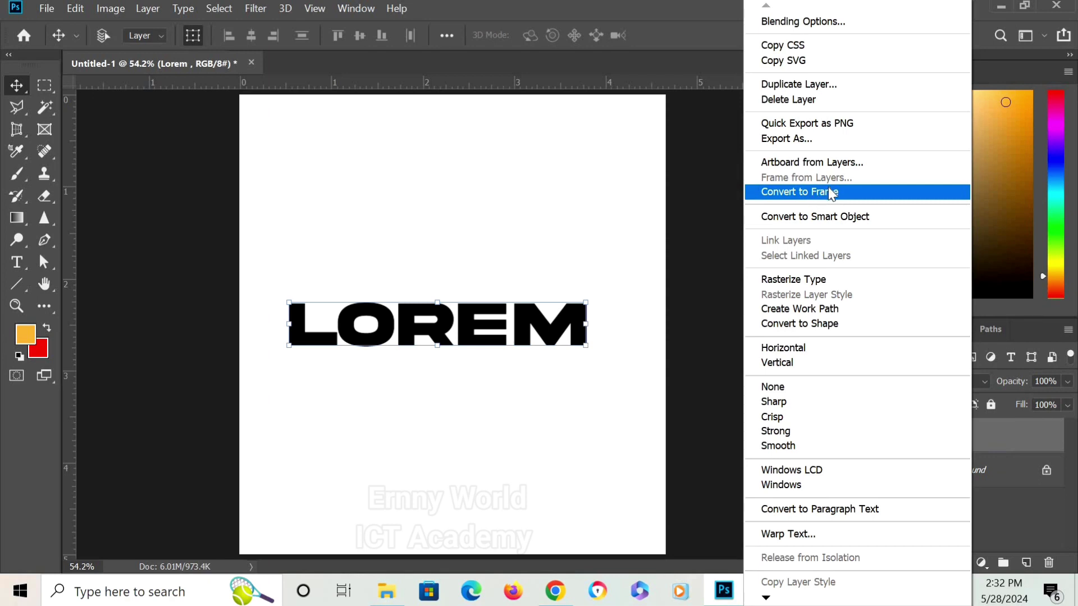
click(828, 193)
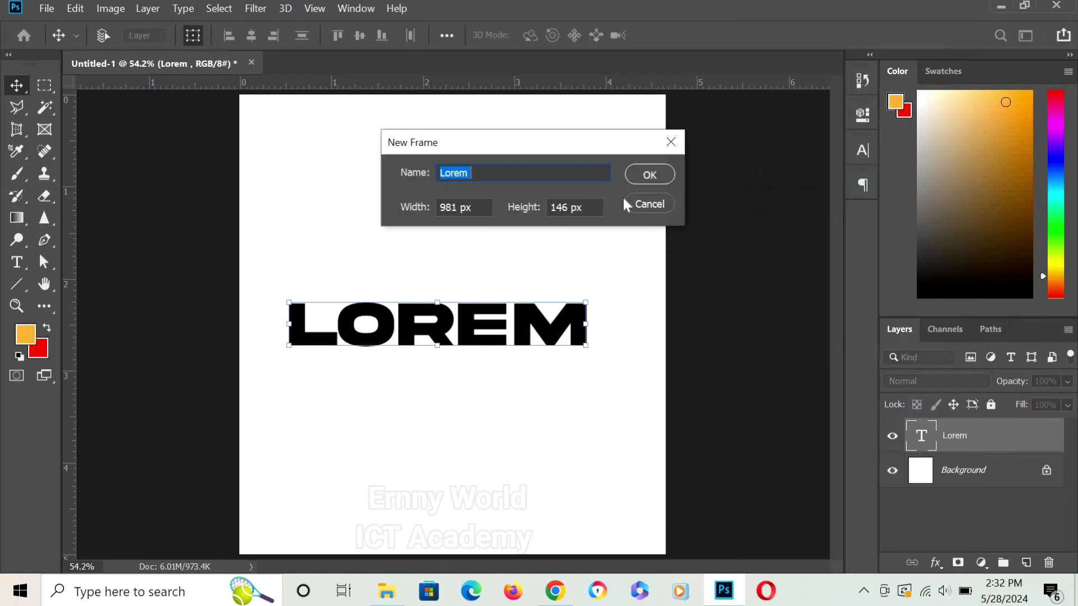
click(654, 173)
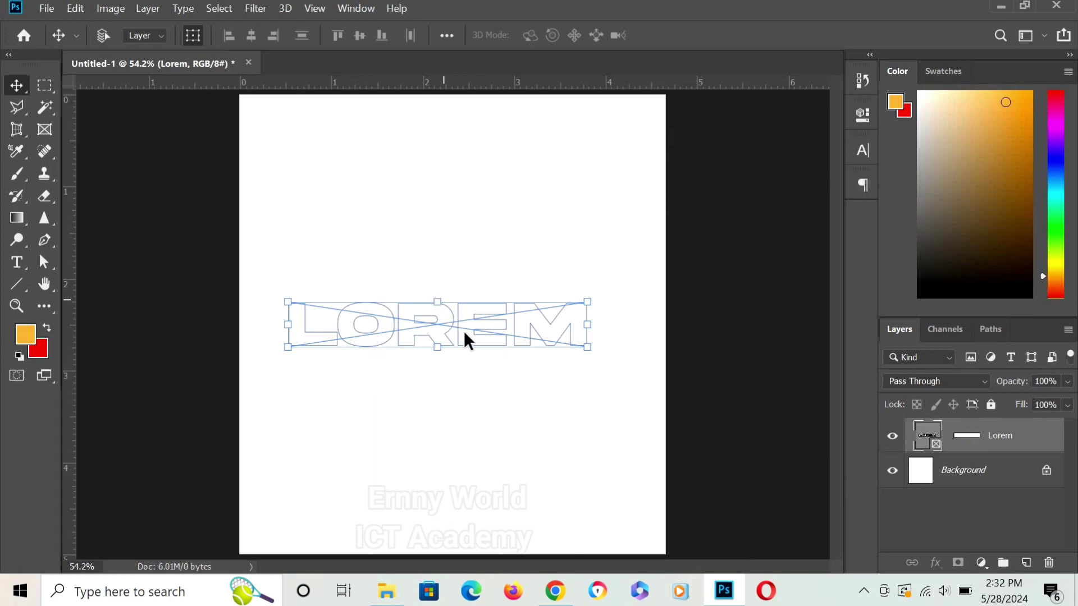
mouse_move(471, 316)
mouse_down()
mouse_move(584, 141)
mouse_move(508, 140)
mouse_move(465, 287)
mouse_move(402, 320)
mouse_up()
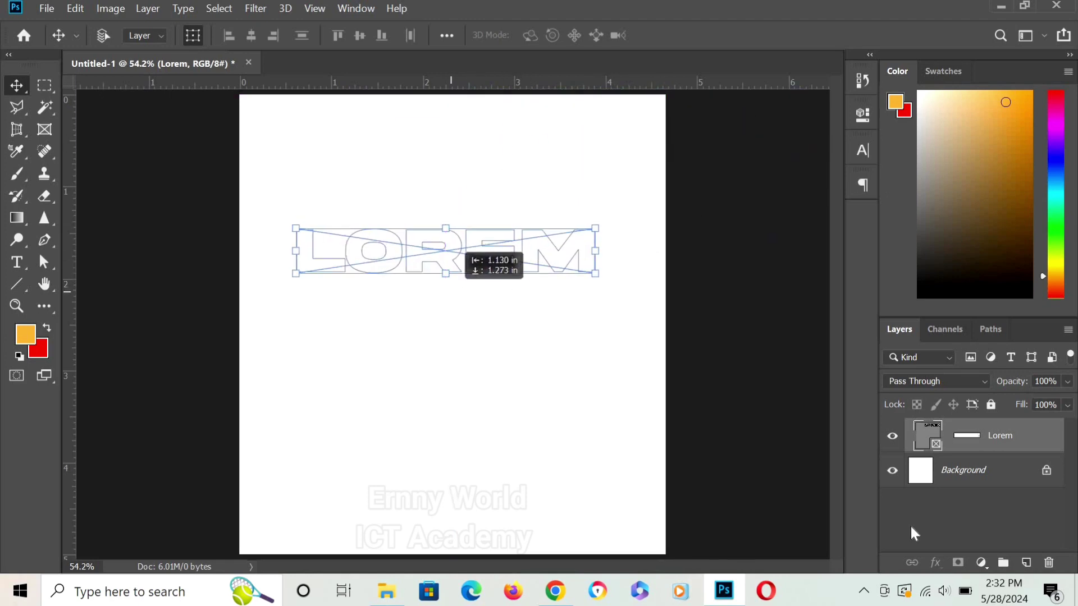
Hide the Lorem frame layer and place the angry woman's photo into the document.
click(893, 436)
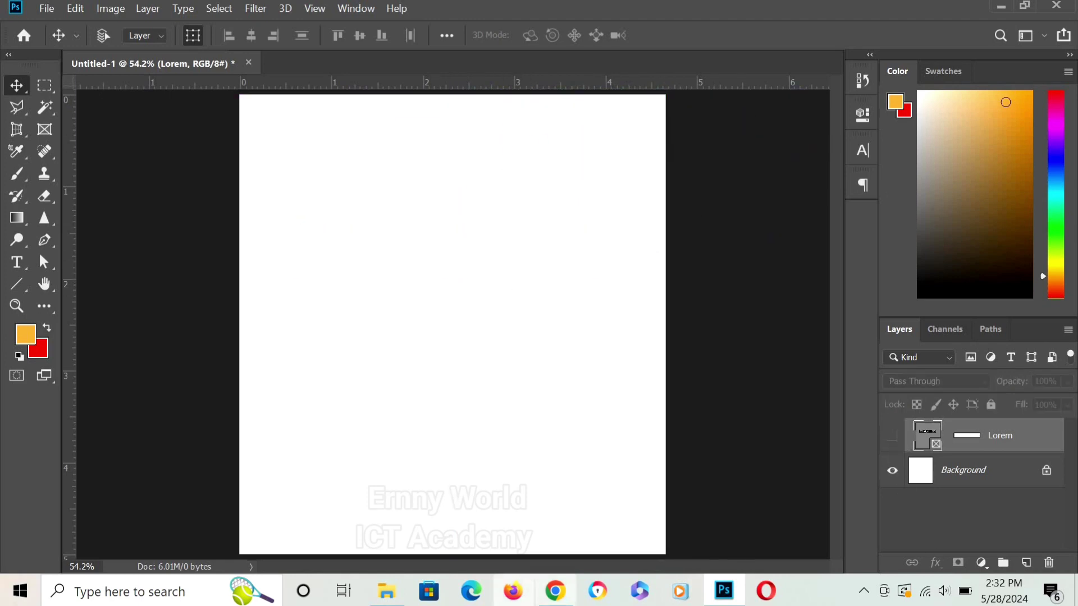
click(386, 592)
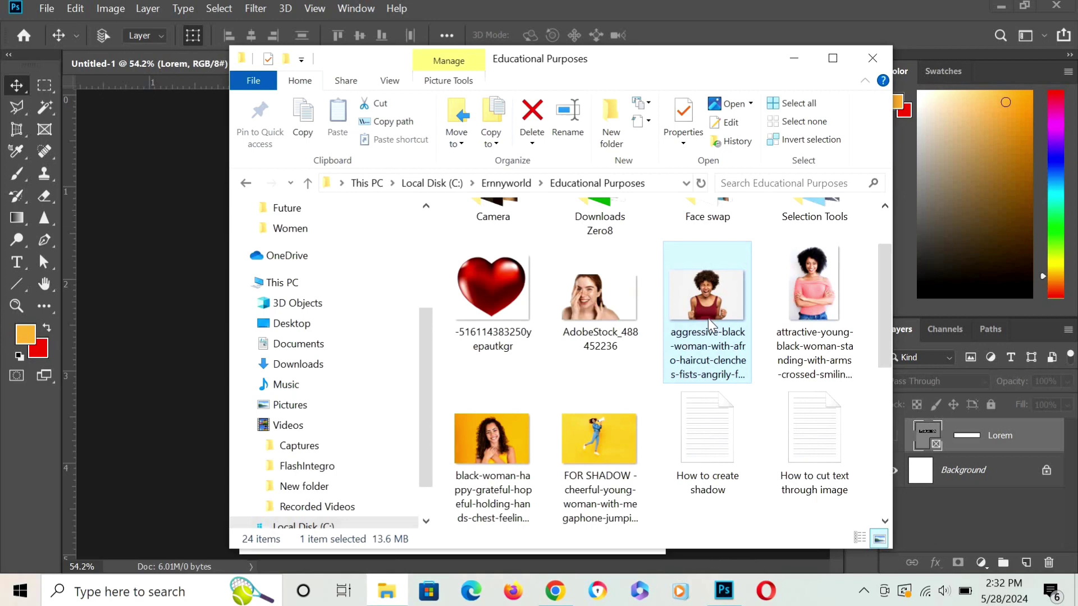
drag(708, 318, 111, 389)
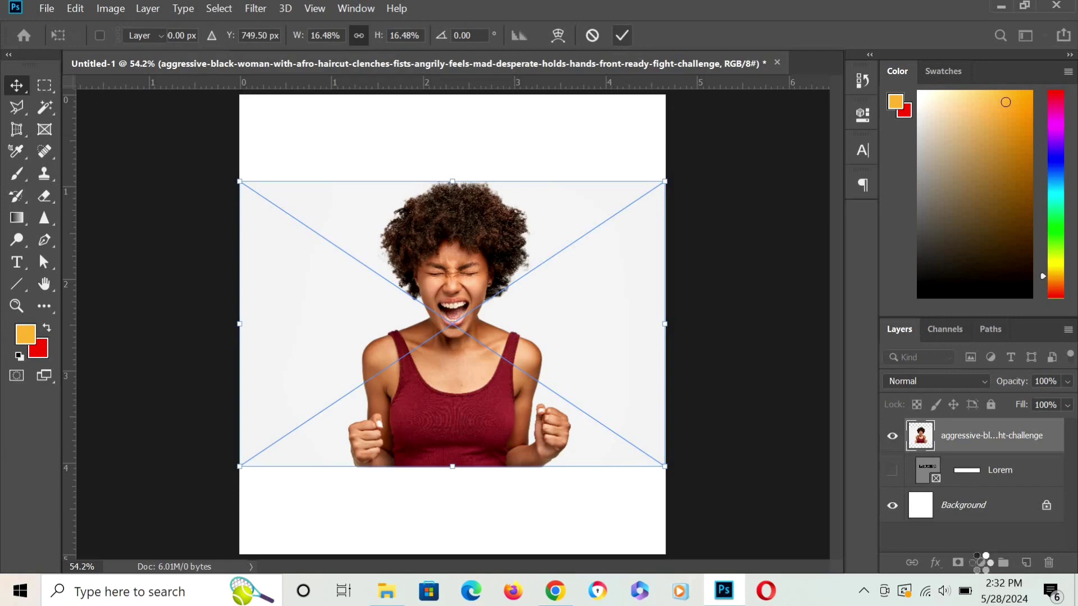
key(Return)
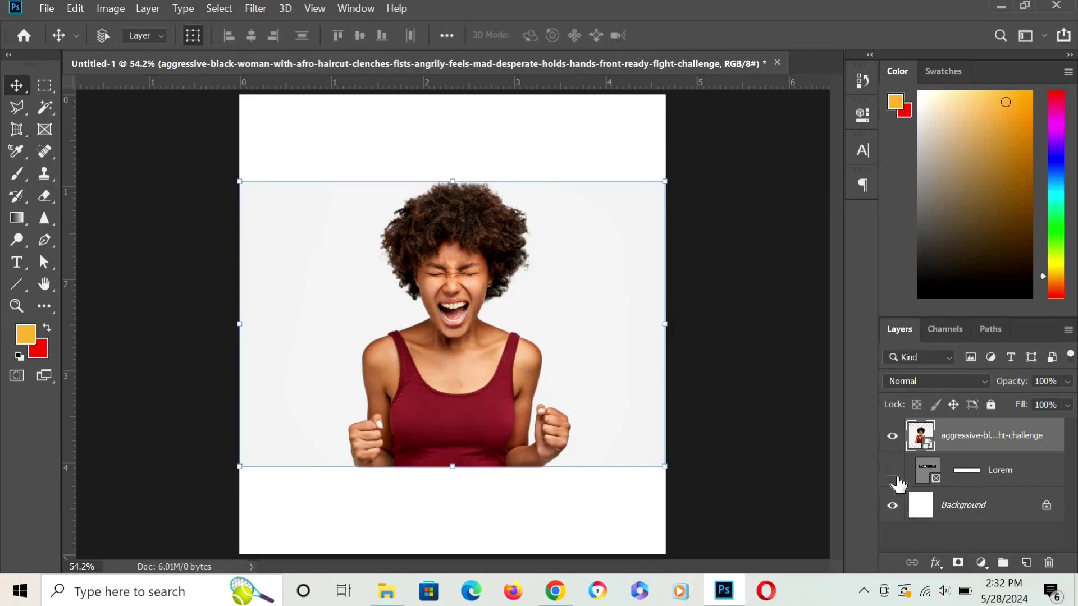
Place the woman's photo in the Lorem frame, center her face in the letters, and shift LOREM down-right.
click(893, 472)
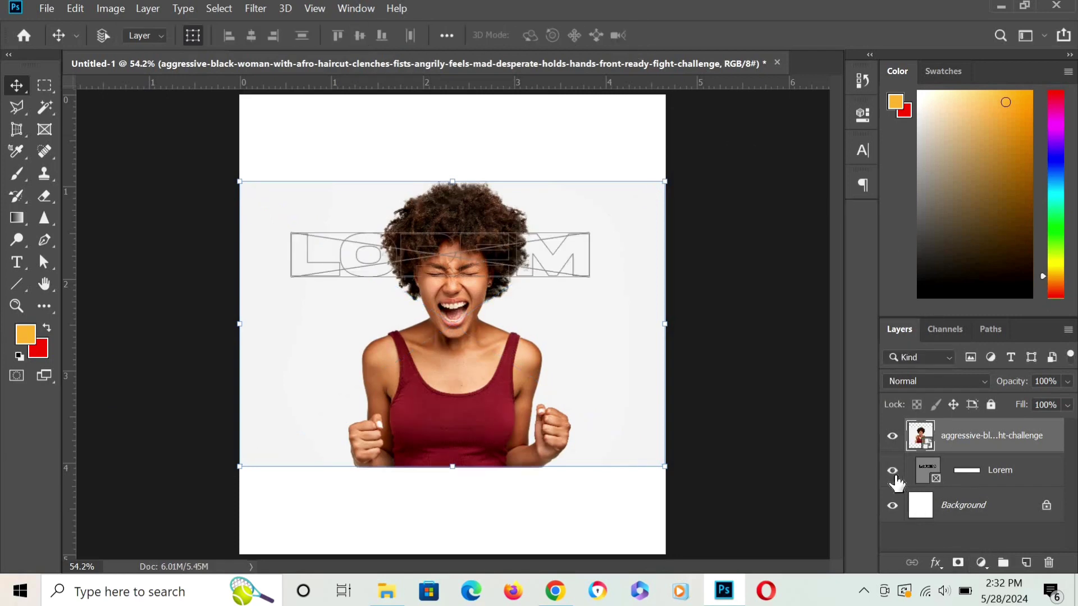
drag(986, 441, 986, 482)
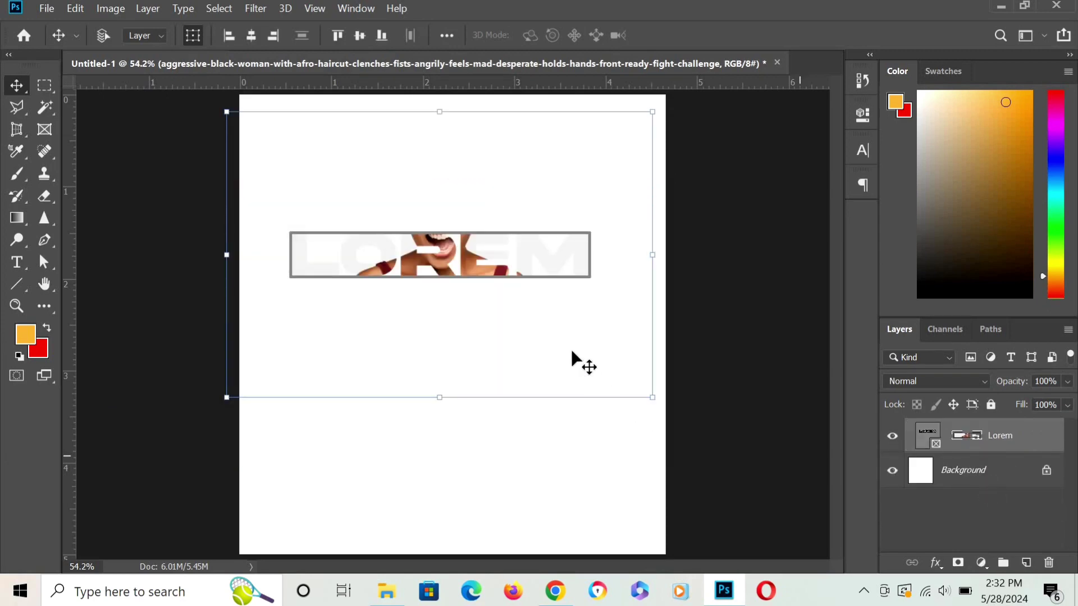
drag(471, 347, 468, 376)
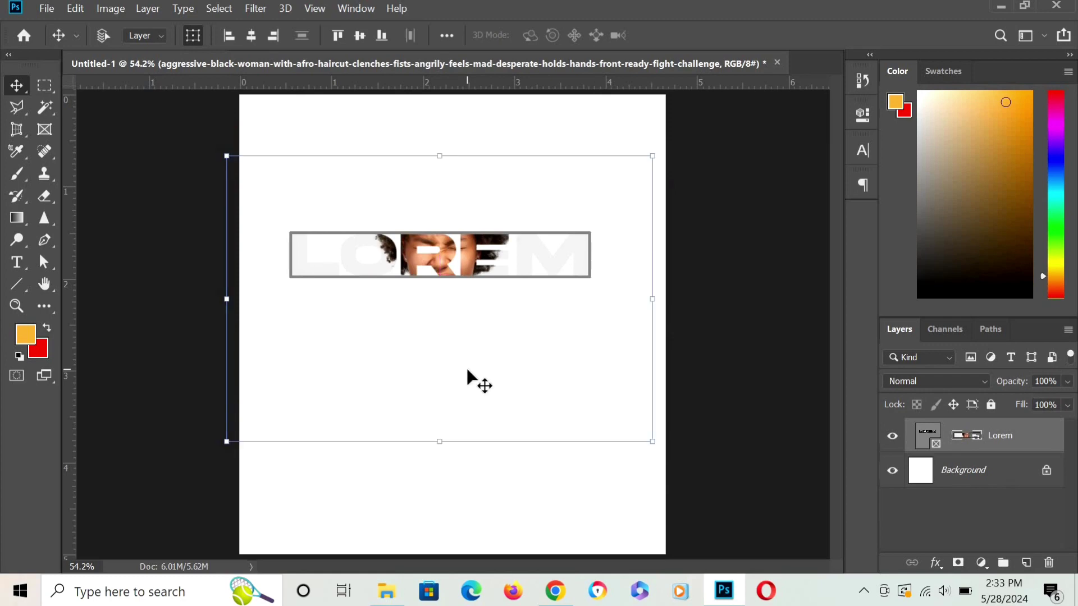
mouse_move(481, 357)
mouse_down()
mouse_move(457, 379)
mouse_move(478, 354)
mouse_up()
click(928, 440)
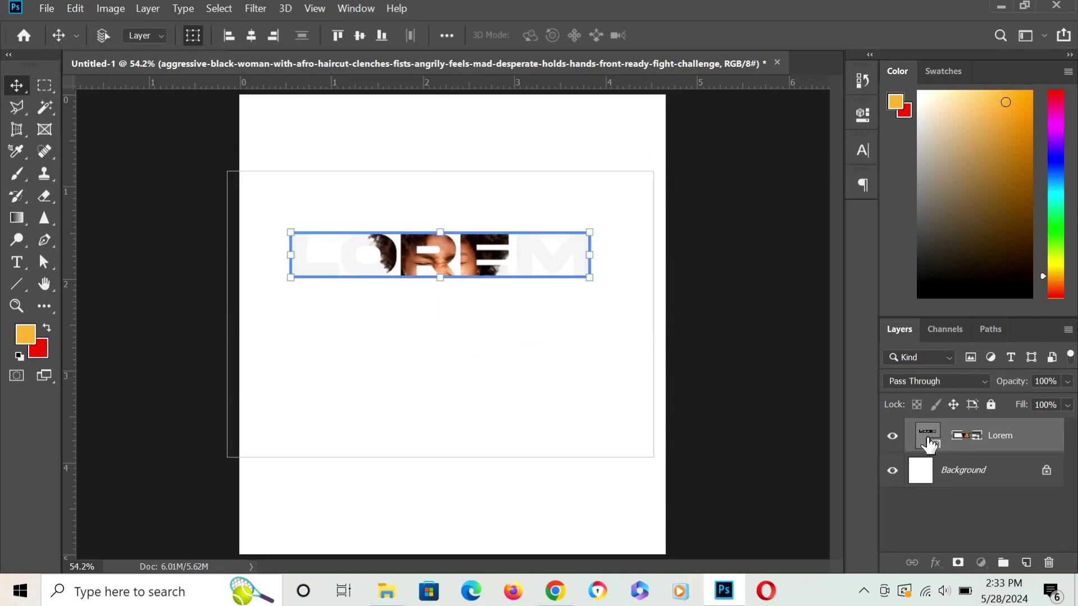
drag(491, 243, 521, 291)
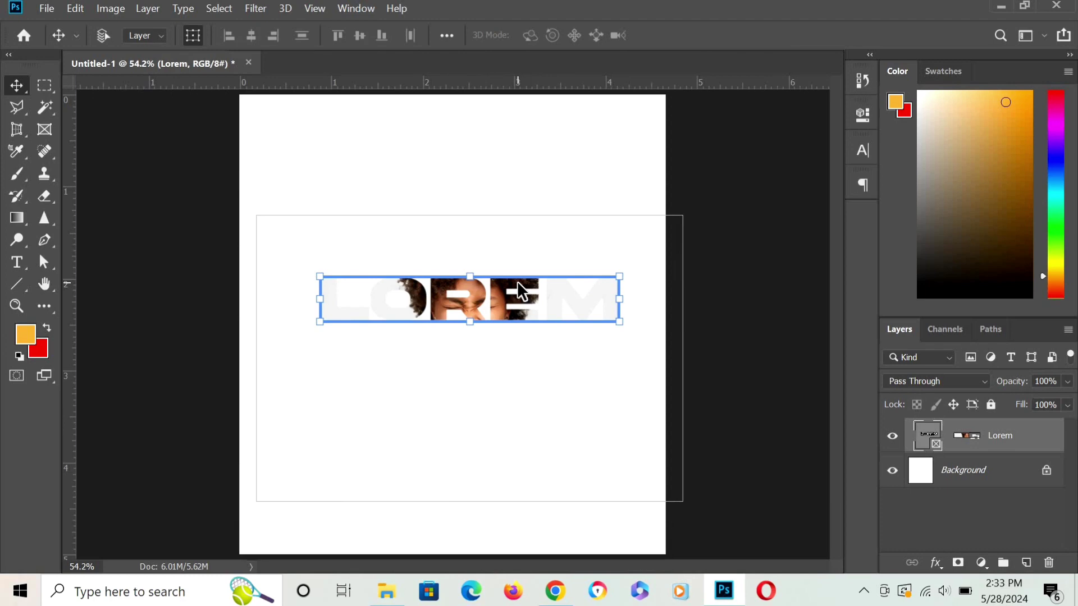